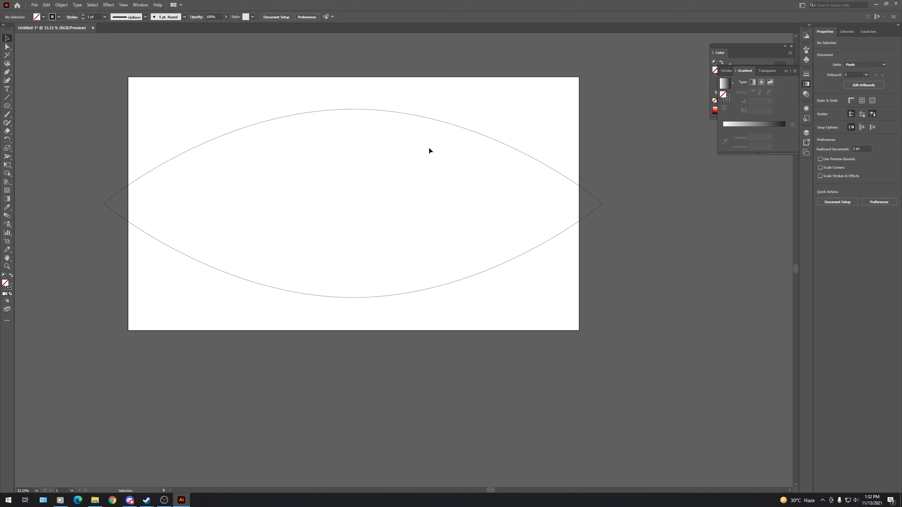
- Set the stroke weight of the eye-shaped path to 70 pt
{"action": "left_click", "coordinate": [527, 157]}
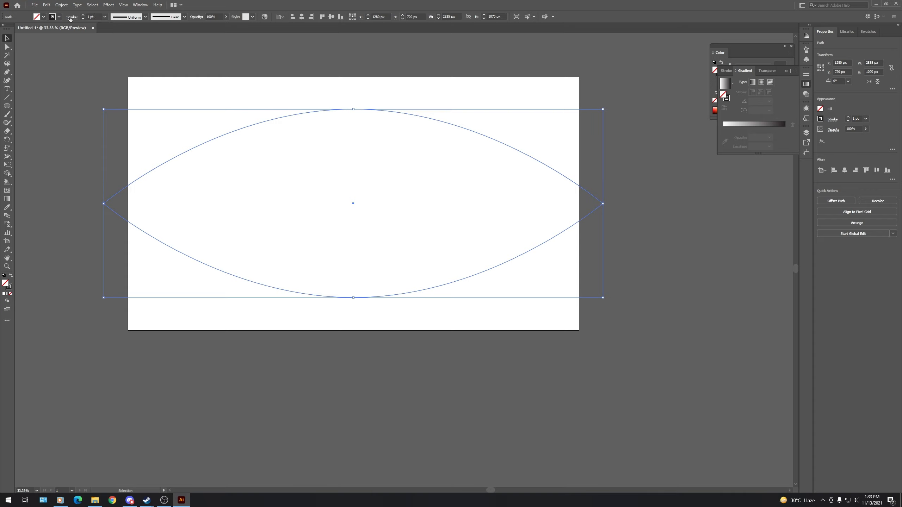
{"action": "left_click", "coordinate": [96, 16]}
{"action": "type", "text": "70"}
{"action": "key", "text": "Return"}
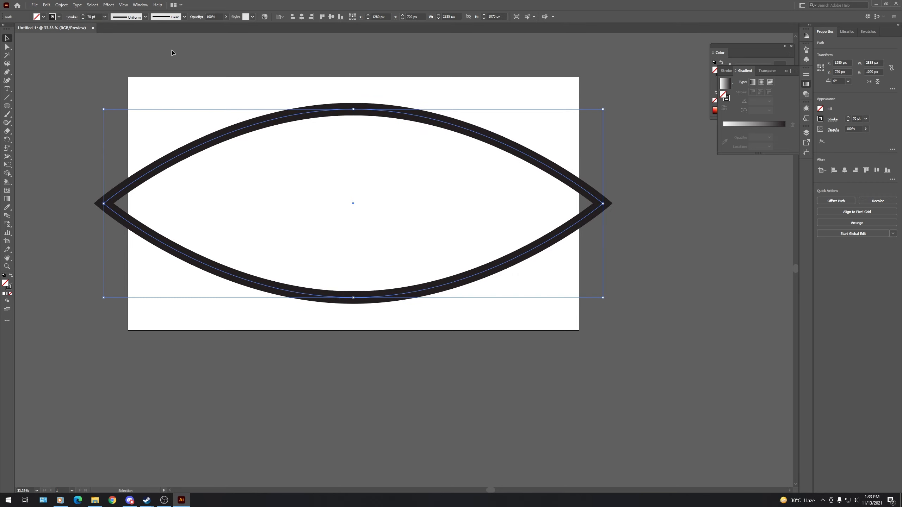
{"action": "left_click", "coordinate": [280, 68]}
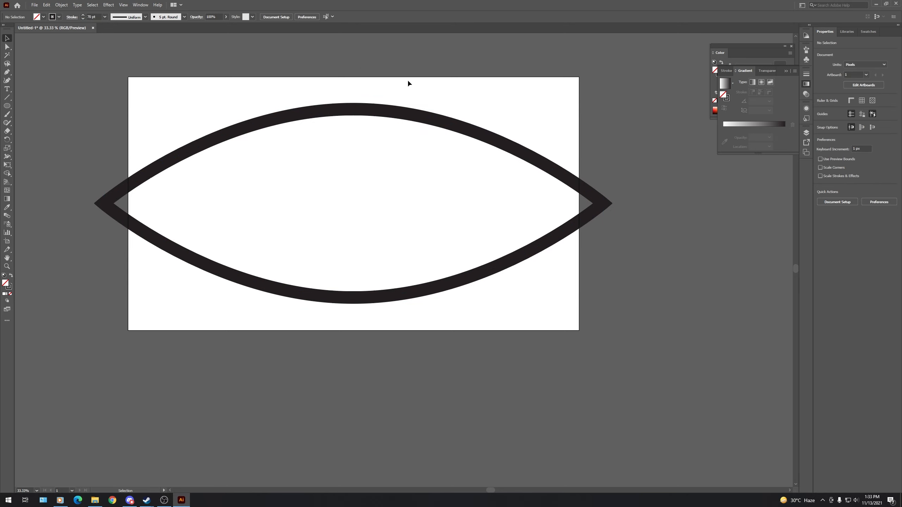
- Create an outward Offset Path copy of the eye shape at 140 px with miter joins
{"action": "left_click", "coordinate": [379, 113]}
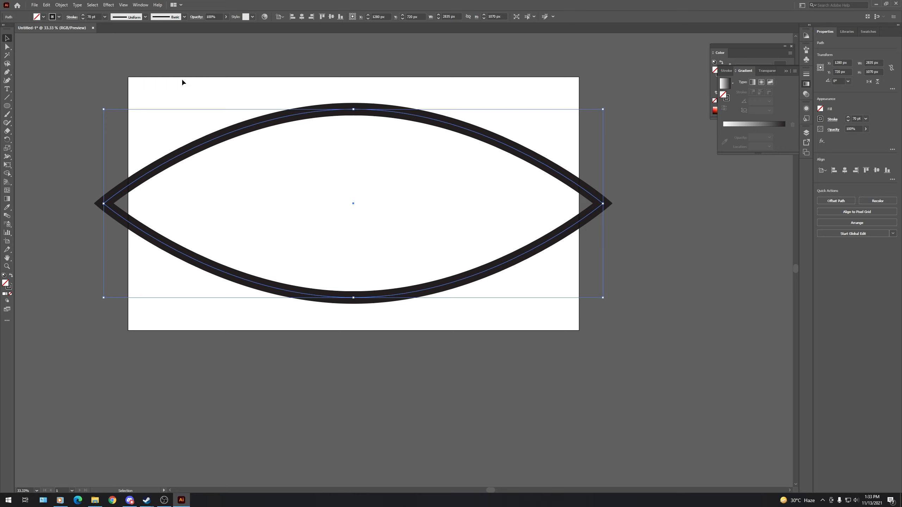
{"action": "left_click", "coordinate": [61, 5]}
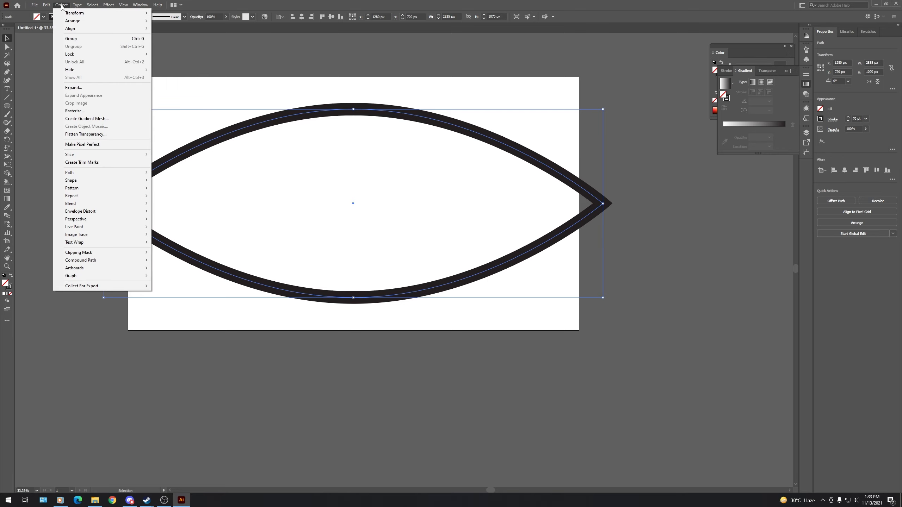
{"action": "mouse_move", "coordinate": [98, 173]}
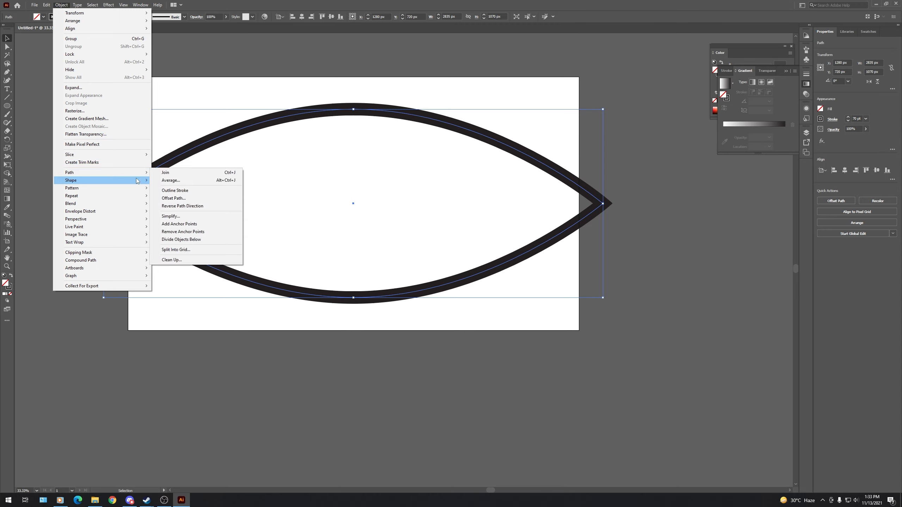
{"action": "left_click", "coordinate": [174, 198]}
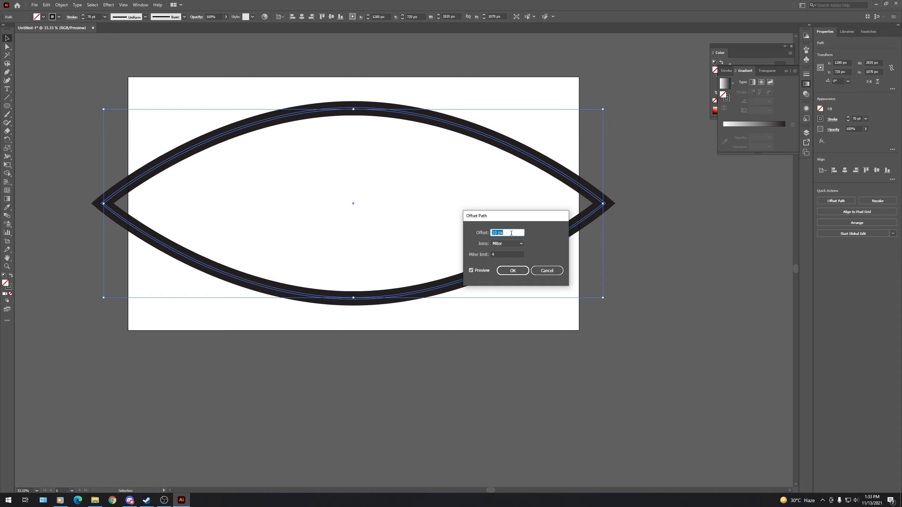
{"action": "type", "text": "140"}
{"action": "left_click", "coordinate": [517, 271]}
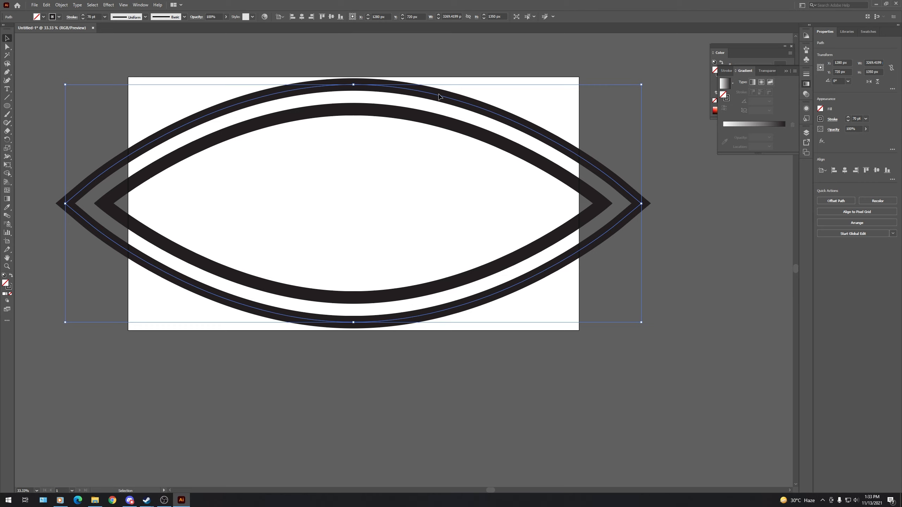
- Add two more eye outlines outside the first offset copy, each offset 140 px from the previous one
{"action": "left_click", "coordinate": [62, 5]}
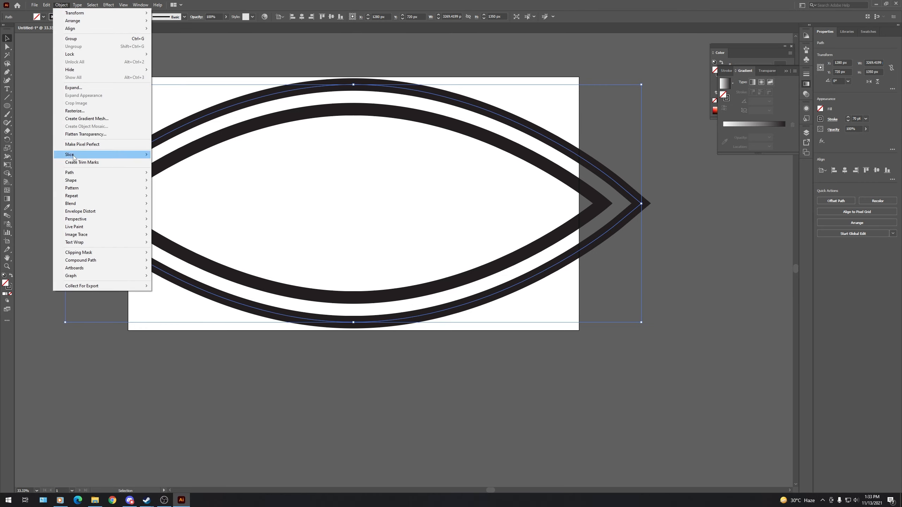
{"action": "mouse_move", "coordinate": [106, 172]}
{"action": "left_click", "coordinate": [173, 198]}
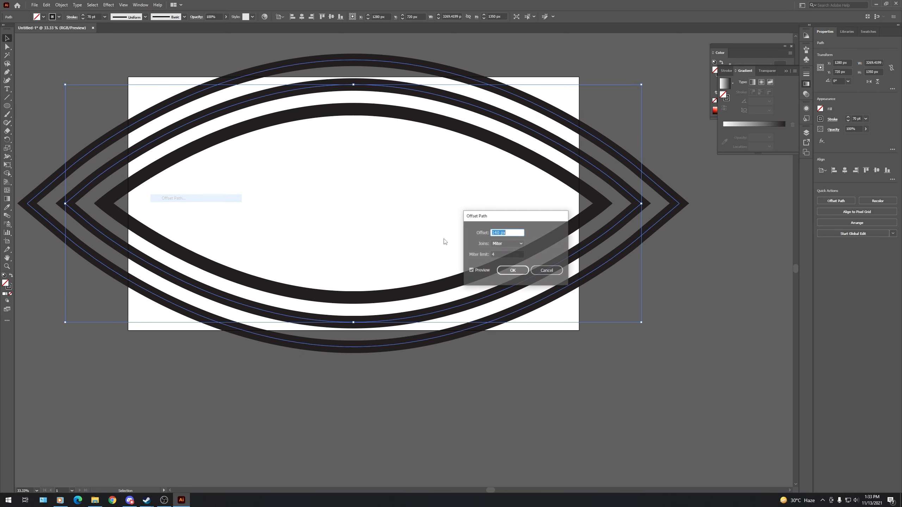
{"action": "left_click", "coordinate": [517, 272]}
{"action": "left_click", "coordinate": [61, 5]}
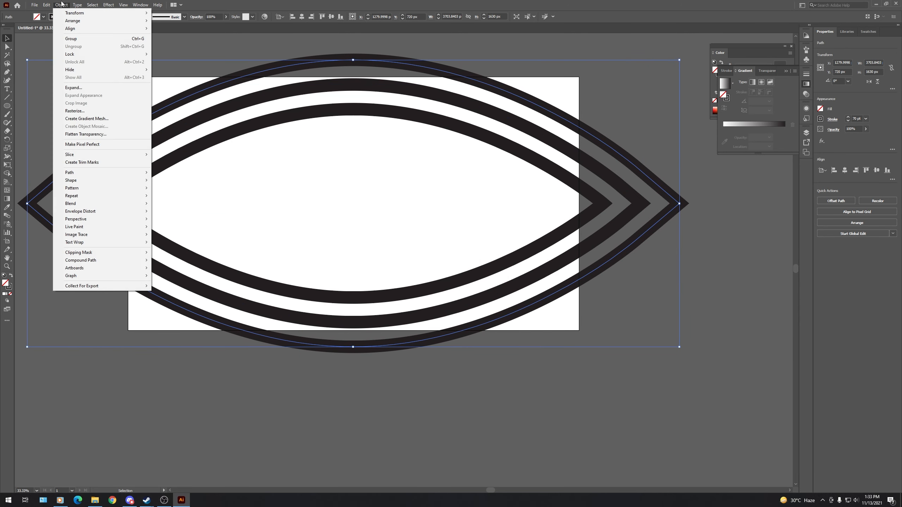
{"action": "mouse_move", "coordinate": [85, 173]}
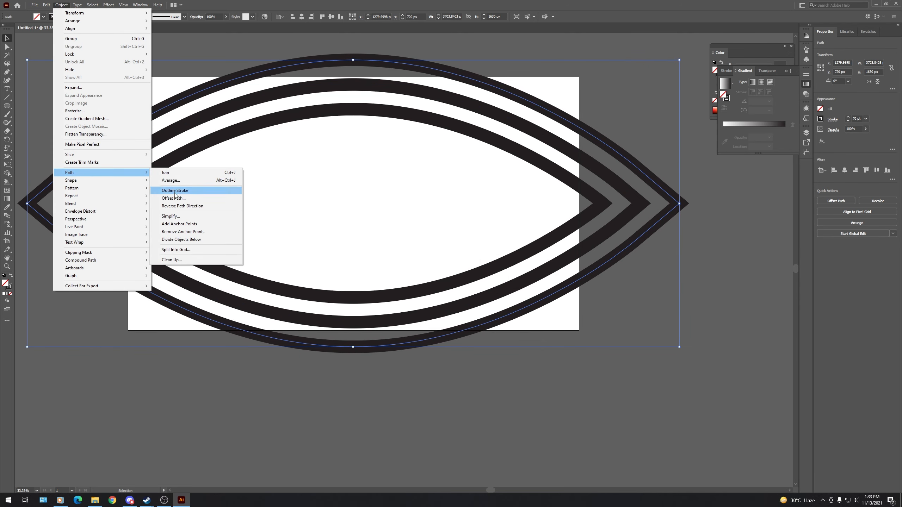
{"action": "left_click", "coordinate": [196, 201]}
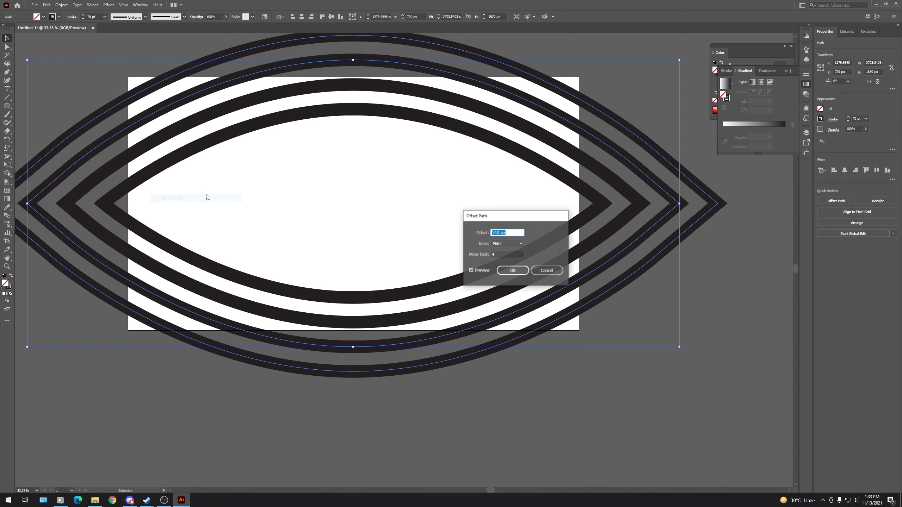
{"action": "left_click", "coordinate": [516, 272]}
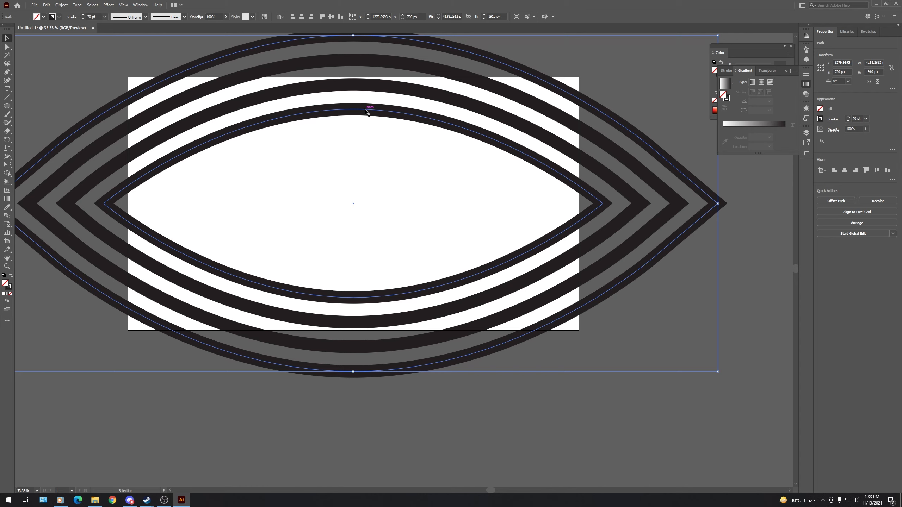
- Create an inward copy of the original innermost eye path with an offset of -70 px
{"action": "left_click", "coordinate": [367, 112]}
{"action": "left_click", "coordinate": [61, 4]}
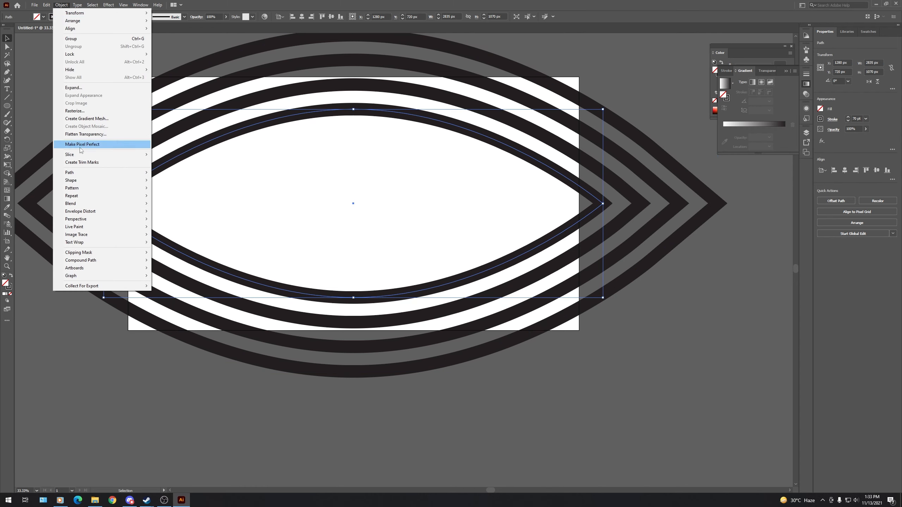
{"action": "mouse_move", "coordinate": [86, 174]}
{"action": "left_click", "coordinate": [201, 196]}
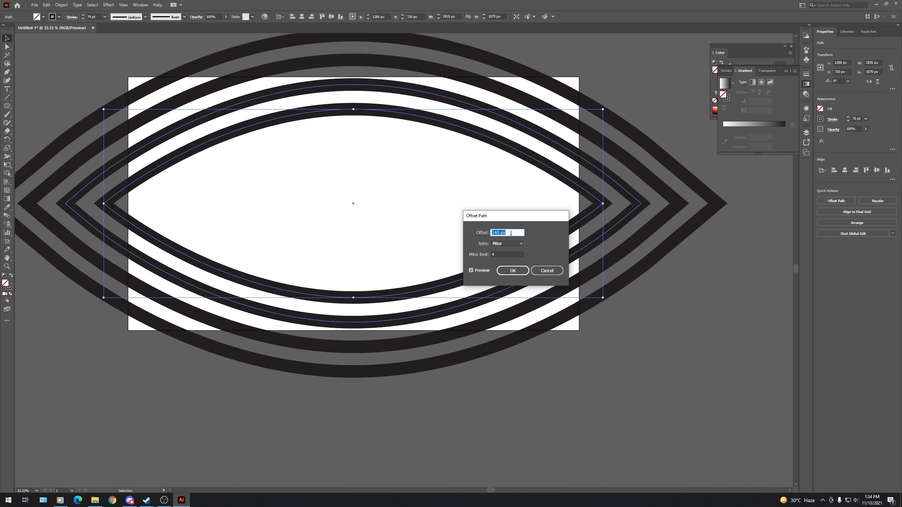
{"action": "type", "text": "-"}
{"action": "left_click", "coordinate": [512, 271]}
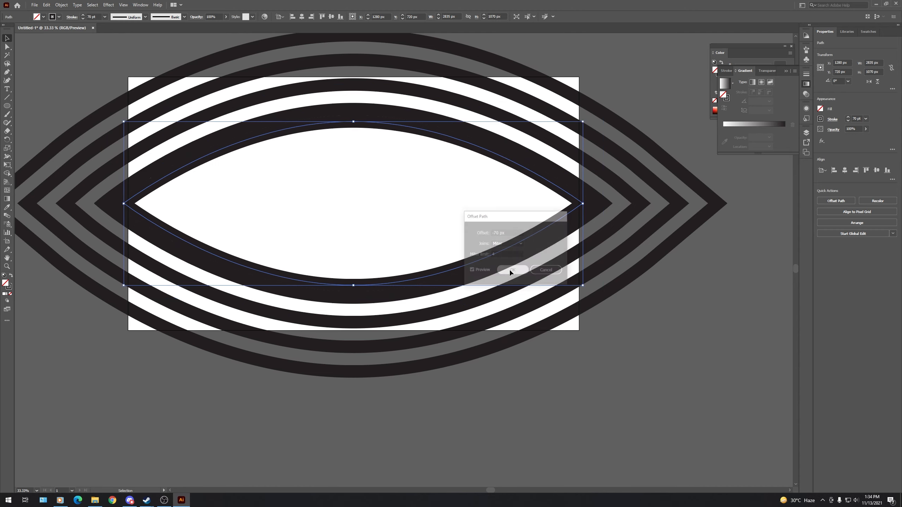
{"action": "left_click", "coordinate": [411, 170]}
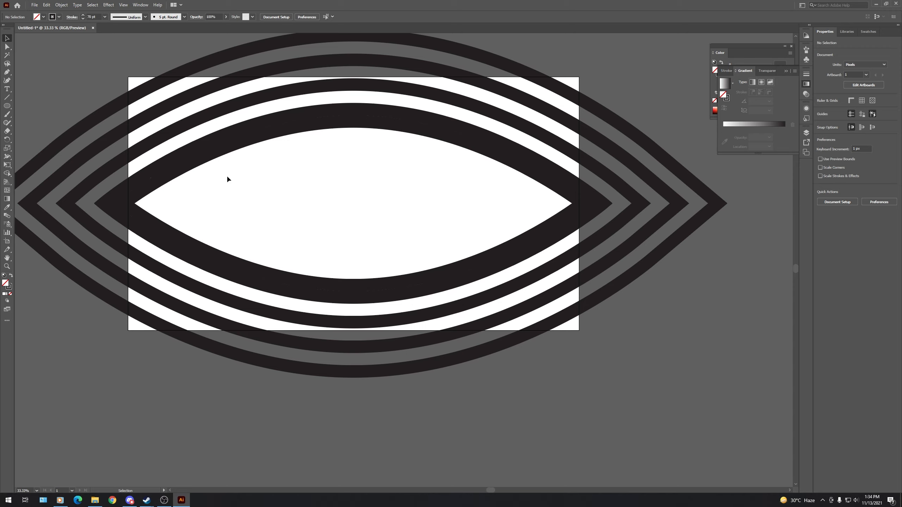
- Draw a circle about 1440 px in diameter spanning the artboard's height and center it horizontally on the artboard
{"action": "left_click", "coordinate": [7, 107]}
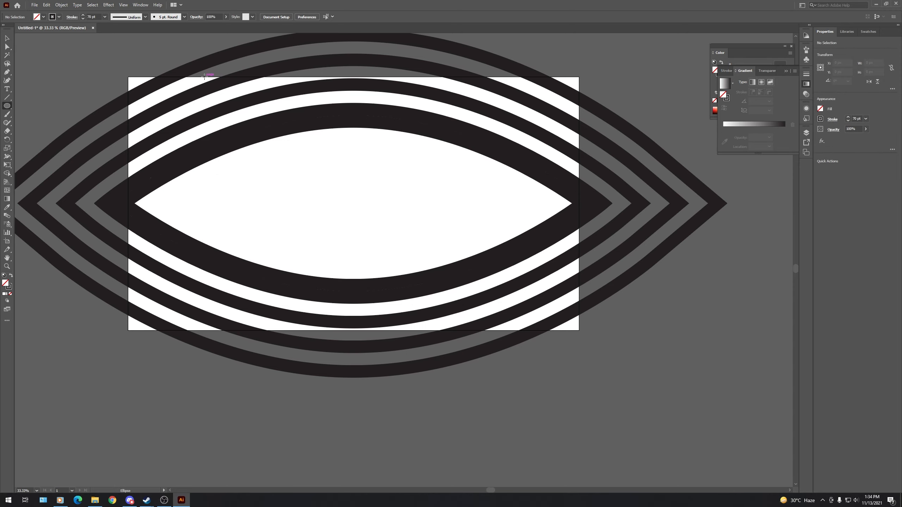
{"action": "left_click_drag", "start_coordinate": [204, 78], "coordinate": [417, 330]}
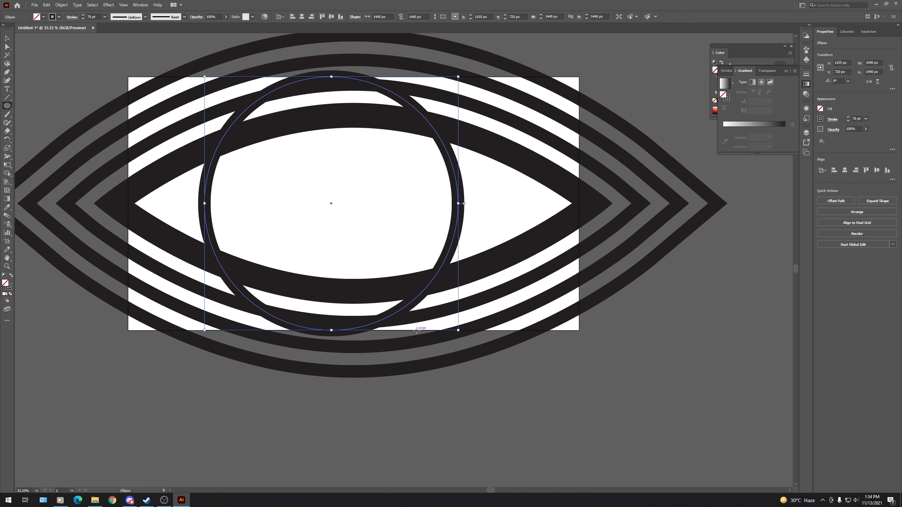
{"action": "key", "text": "v"}
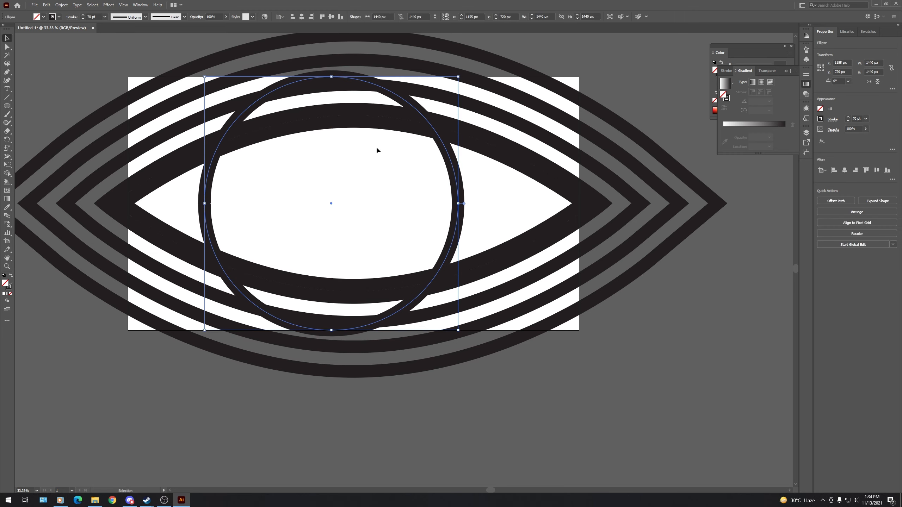
{"action": "left_click", "coordinate": [302, 17]}
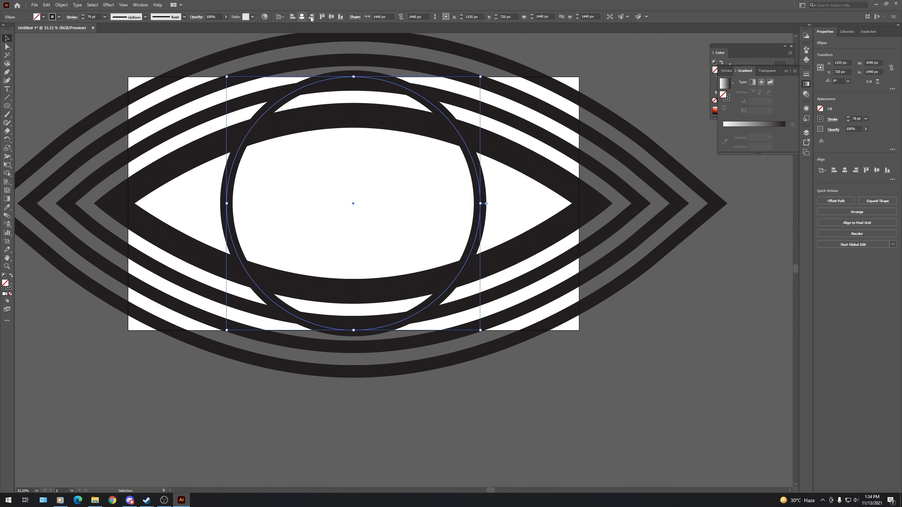
{"action": "left_click", "coordinate": [509, 196]}
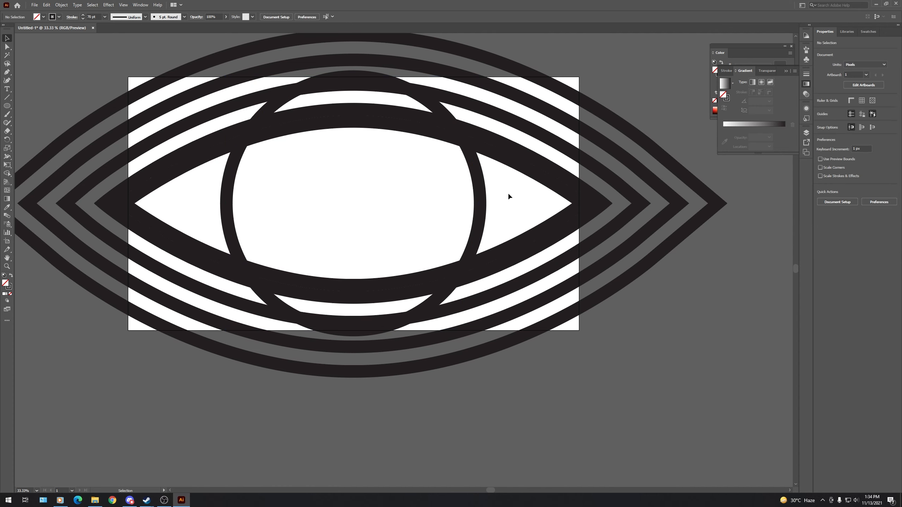
- Create an outward Offset Path copy of the circle at 140 px
{"action": "left_click", "coordinate": [480, 194]}
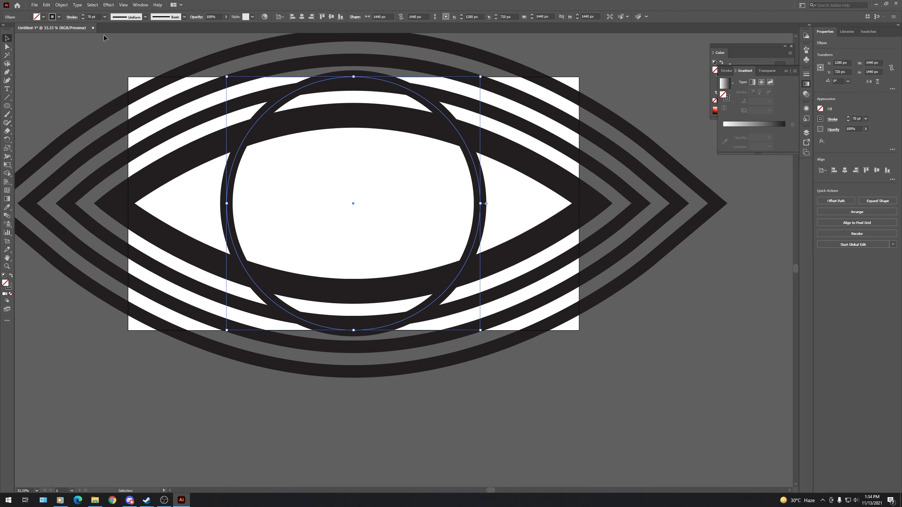
{"action": "left_click", "coordinate": [61, 5]}
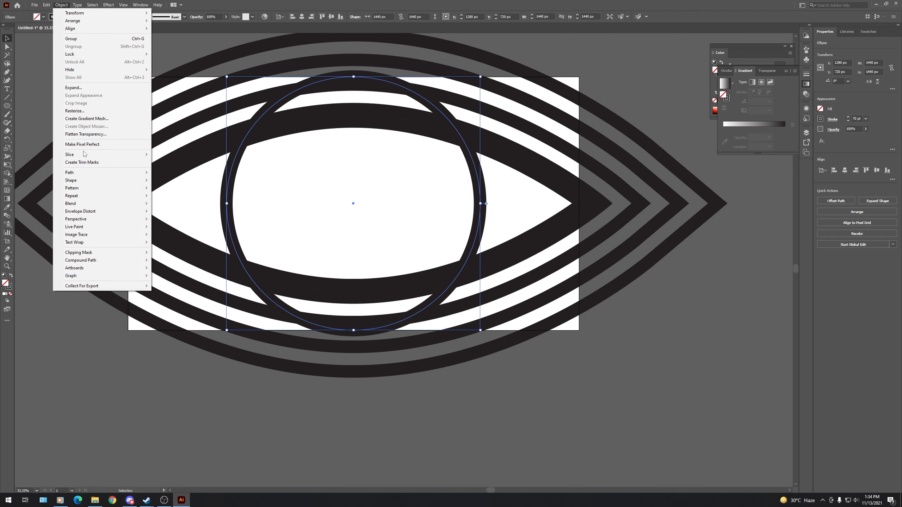
{"action": "mouse_move", "coordinate": [88, 173]}
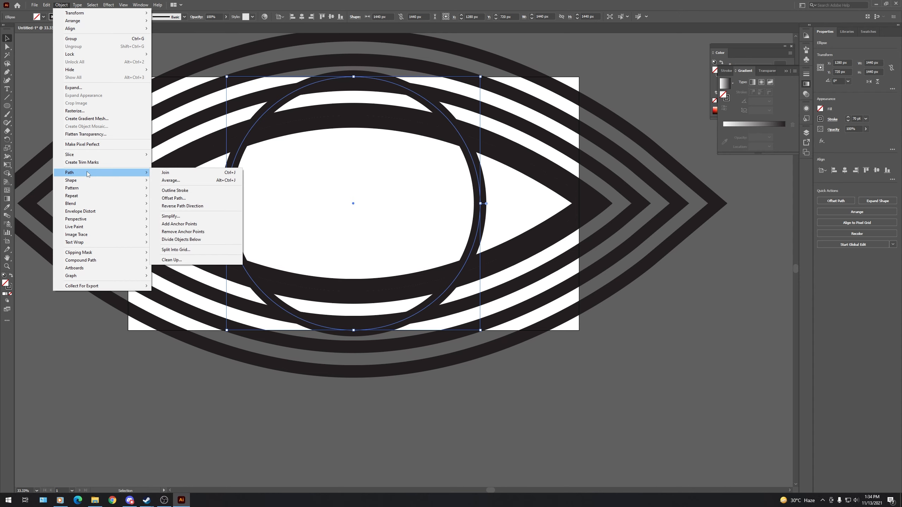
{"action": "left_click", "coordinate": [181, 198]}
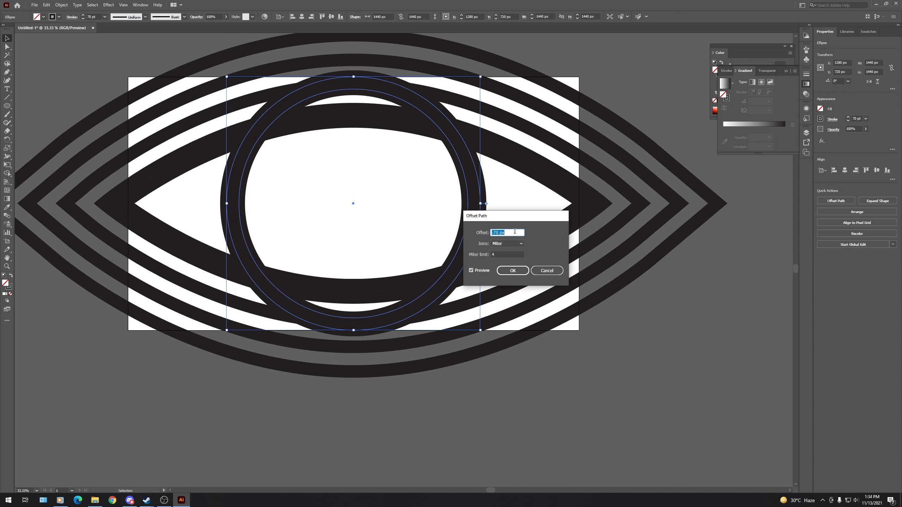
{"action": "type", "text": "140"}
{"action": "left_click", "coordinate": [513, 270]}
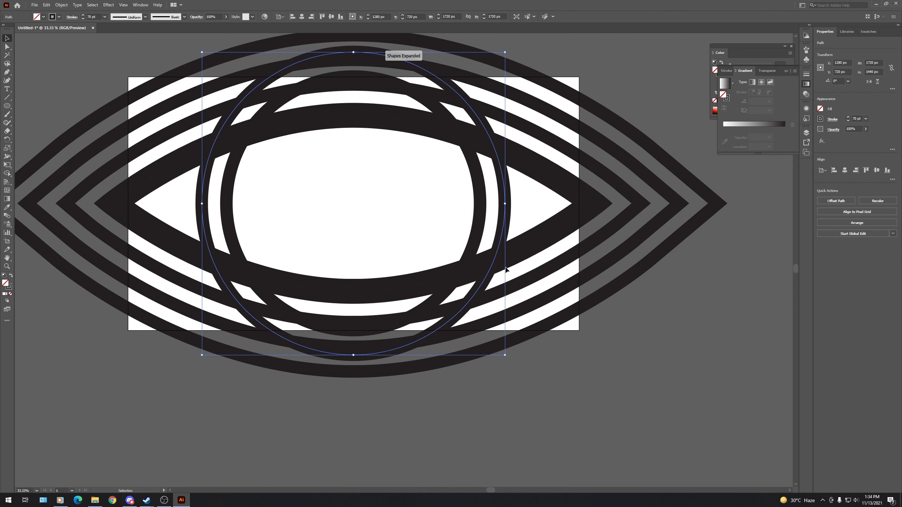
- Add two more rings outside the offset circle, each offset 140 px from the previous one
{"action": "left_click", "coordinate": [61, 5]}
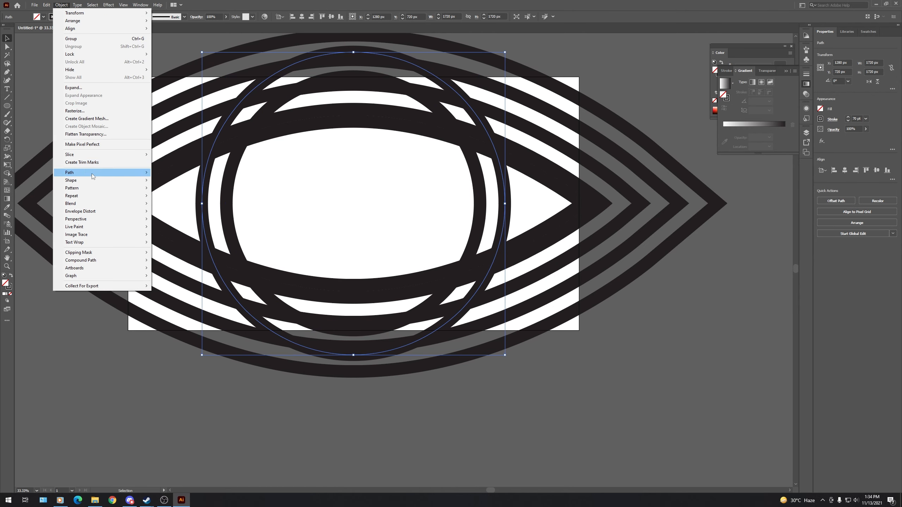
{"action": "mouse_move", "coordinate": [93, 175]}
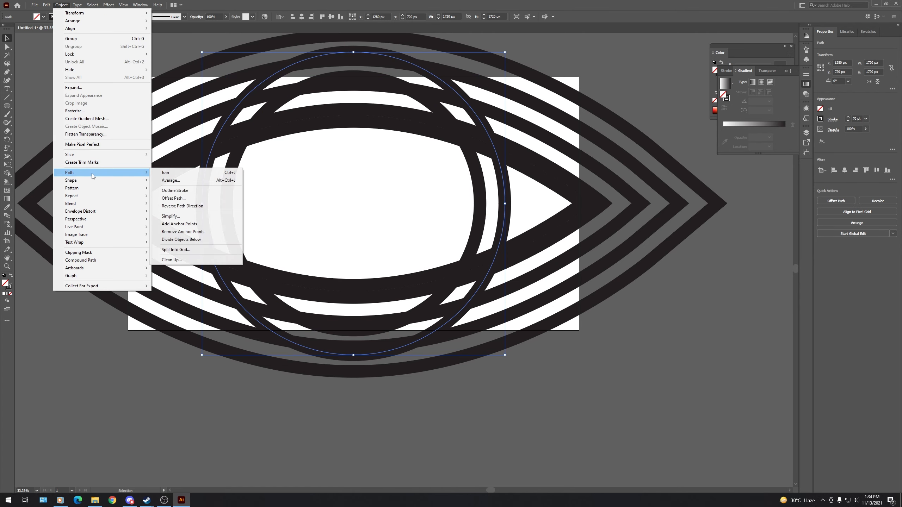
{"action": "left_click", "coordinate": [190, 201]}
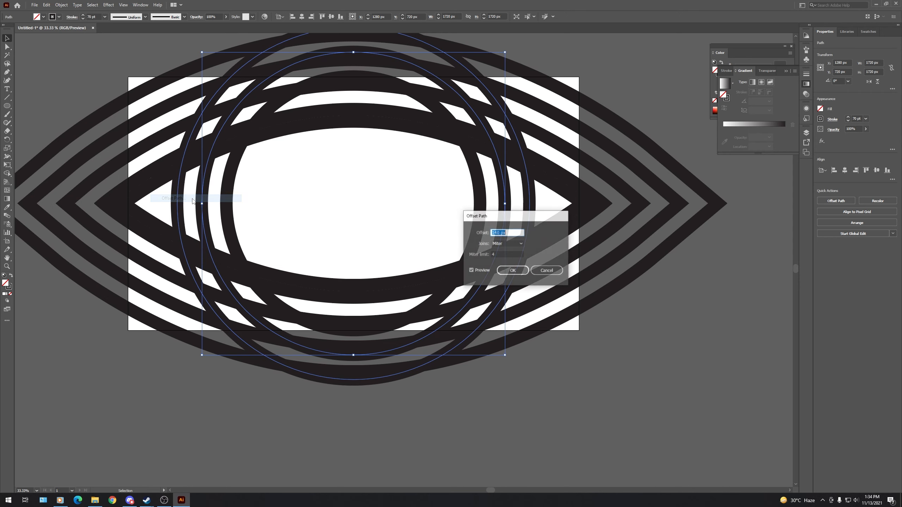
{"action": "left_click", "coordinate": [514, 272]}
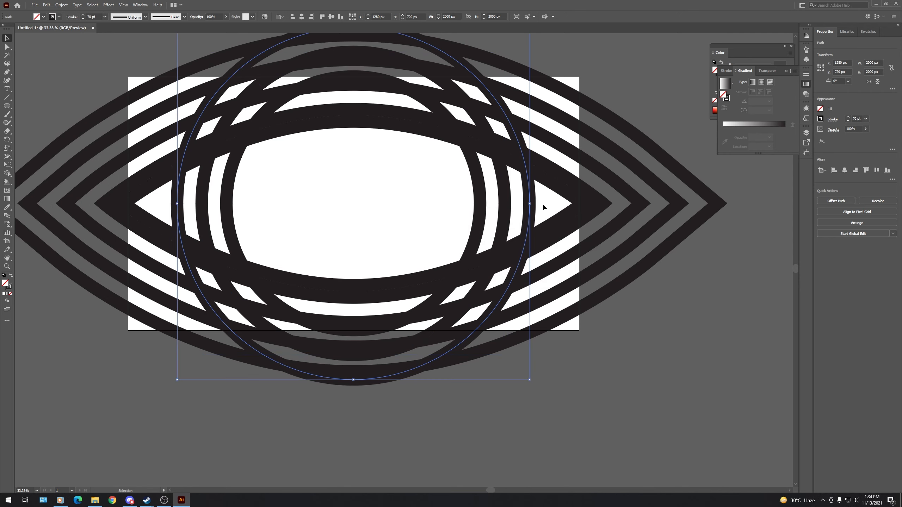
{"action": "left_click", "coordinate": [61, 5]}
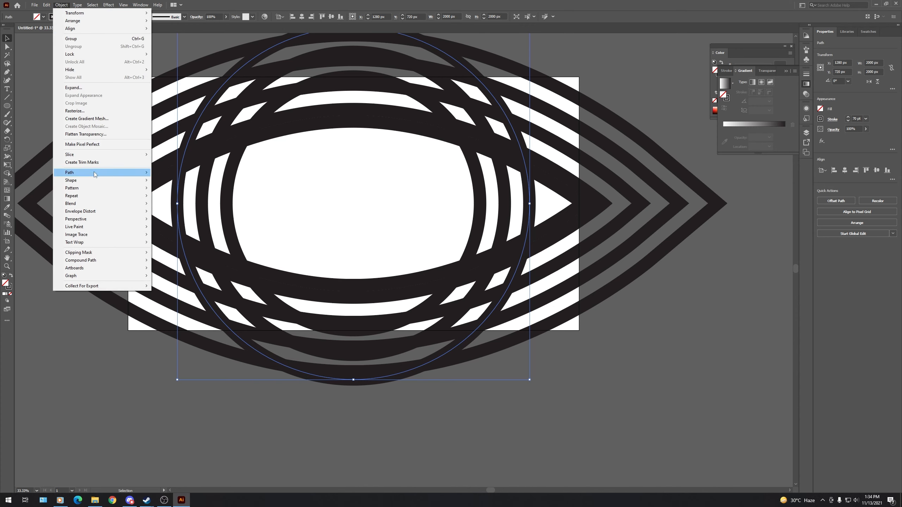
{"action": "mouse_move", "coordinate": [95, 174]}
{"action": "left_click", "coordinate": [184, 198]}
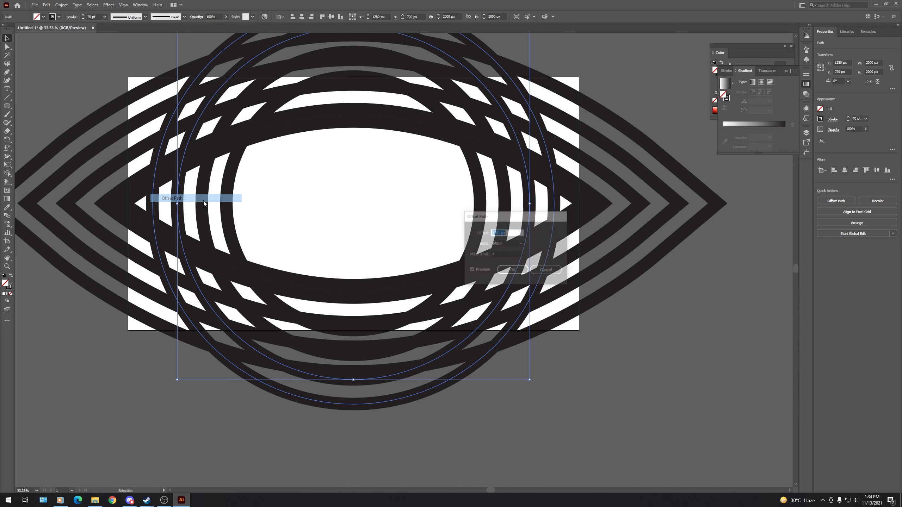
{"action": "left_click", "coordinate": [506, 274]}
{"action": "left_click", "coordinate": [723, 339]}
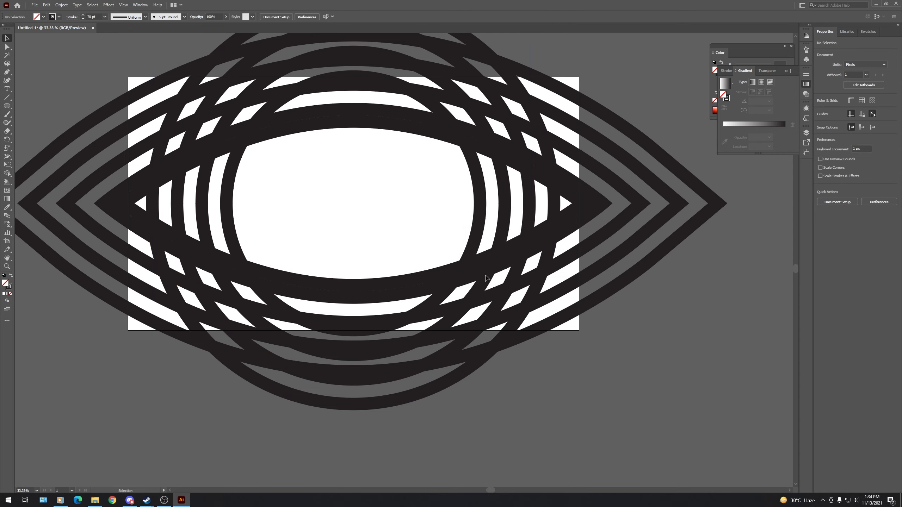
- Select all the eye shapes and circles and convert their strokes to filled outlines with Outline Stroke
{"action": "scroll", "coordinate": [324, 232], "scroll_direction": "up", "scroll_amount": 1}
{"action": "scroll", "coordinate": [323, 234], "scroll_direction": "up", "scroll_amount": 1}
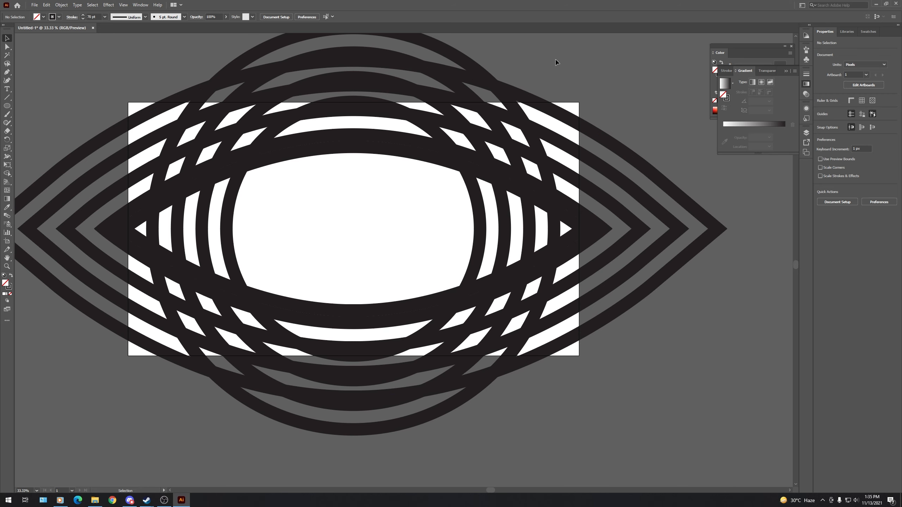
{"action": "left_click", "coordinate": [378, 234]}
{"action": "left_click", "coordinate": [61, 4]}
{"action": "mouse_move", "coordinate": [79, 175]}
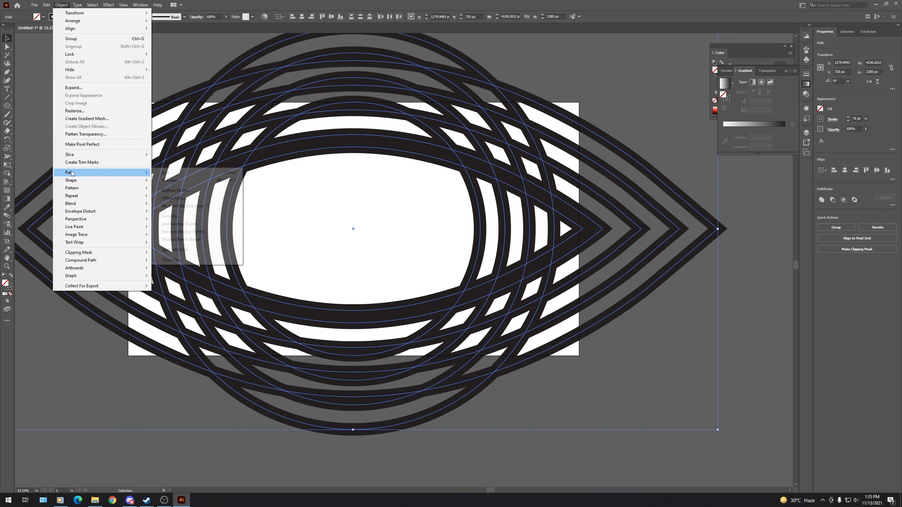
{"action": "left_click", "coordinate": [178, 192]}
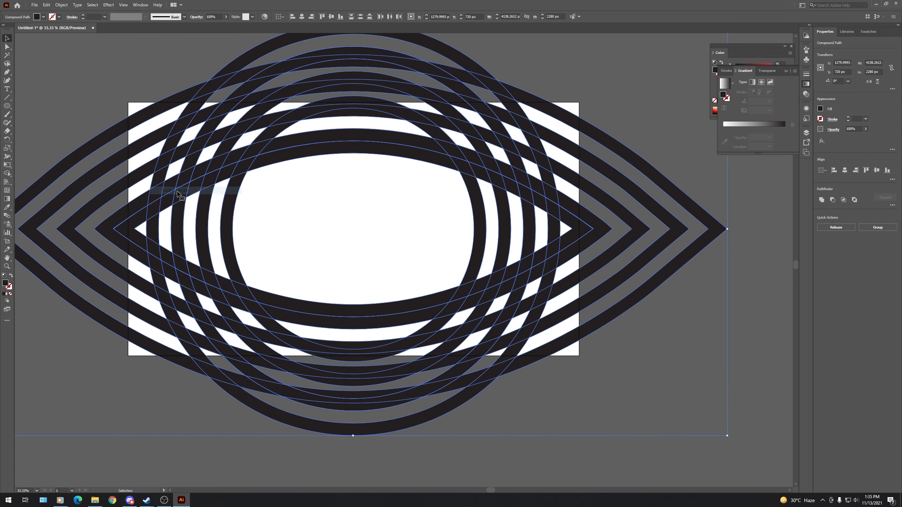
{"action": "left_click", "coordinate": [372, 217]}
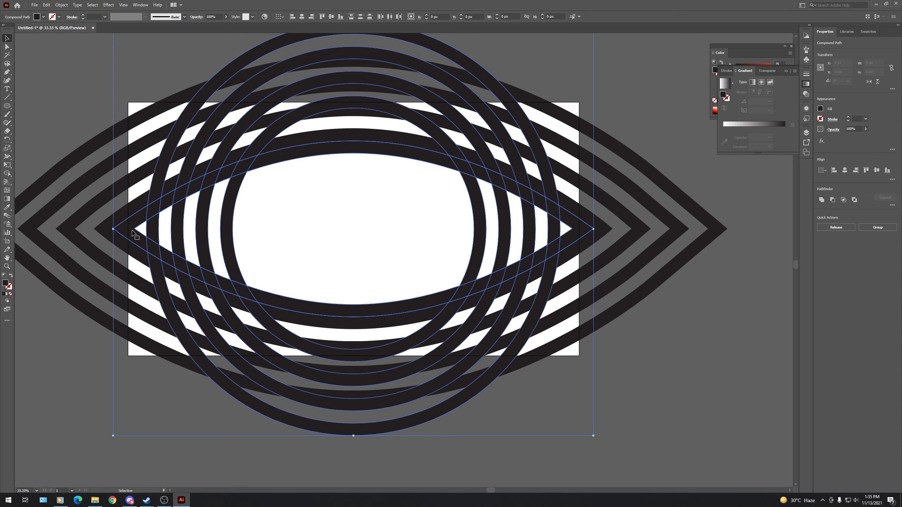
- With the innermost eye outline and the four circle outlines selected, split them where they overlap using the Shape Builder tool
{"action": "left_click", "coordinate": [135, 228]}
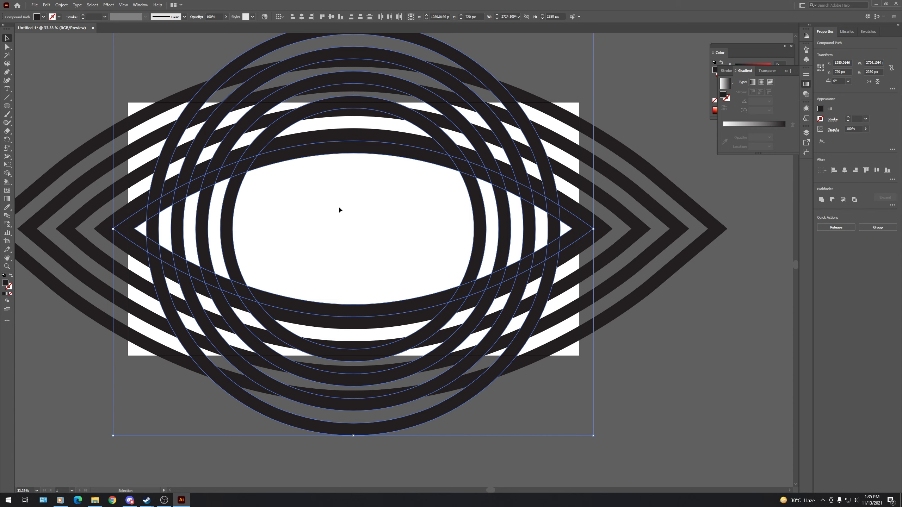
{"action": "left_click", "coordinate": [6, 173]}
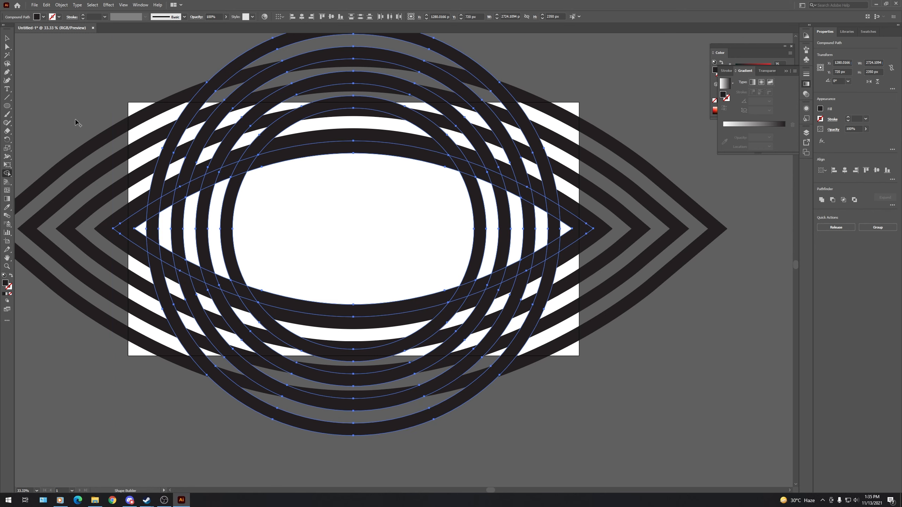
{"action": "left_click", "coordinate": [155, 228]}
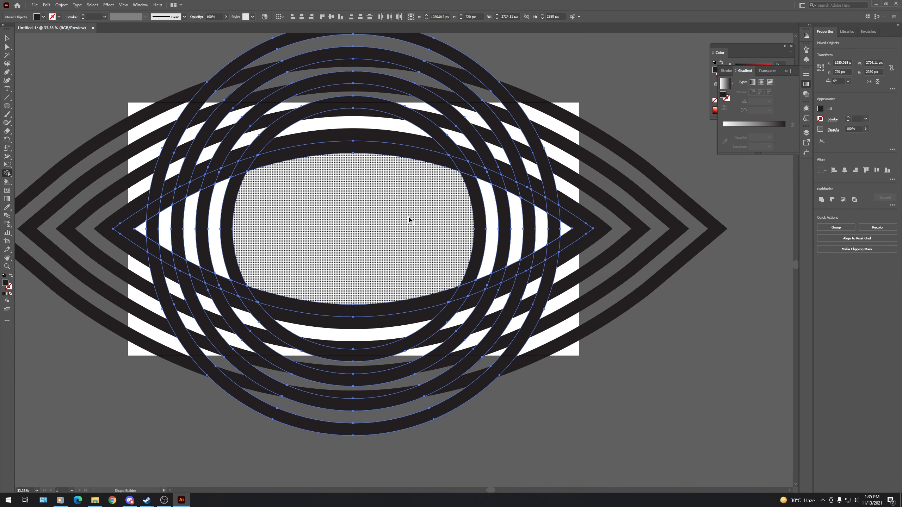
{"action": "key", "text": "v"}
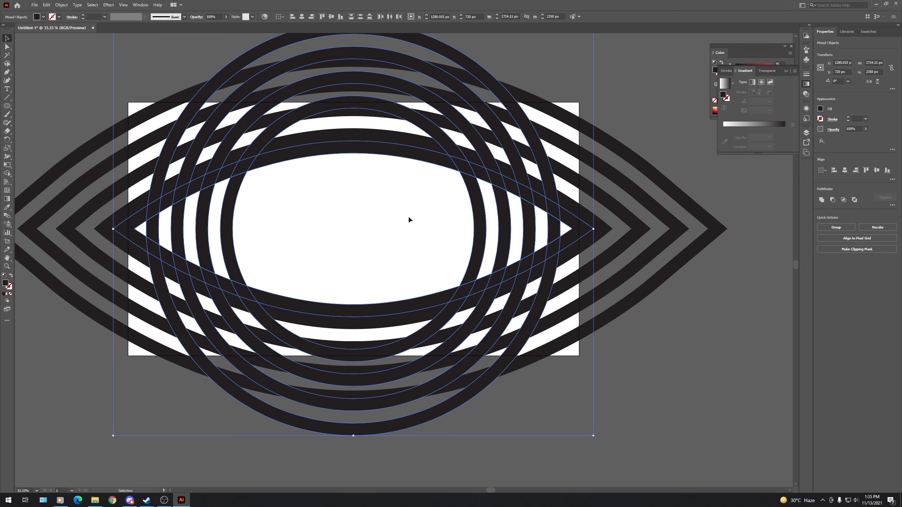
{"action": "left_click", "coordinate": [408, 217]}
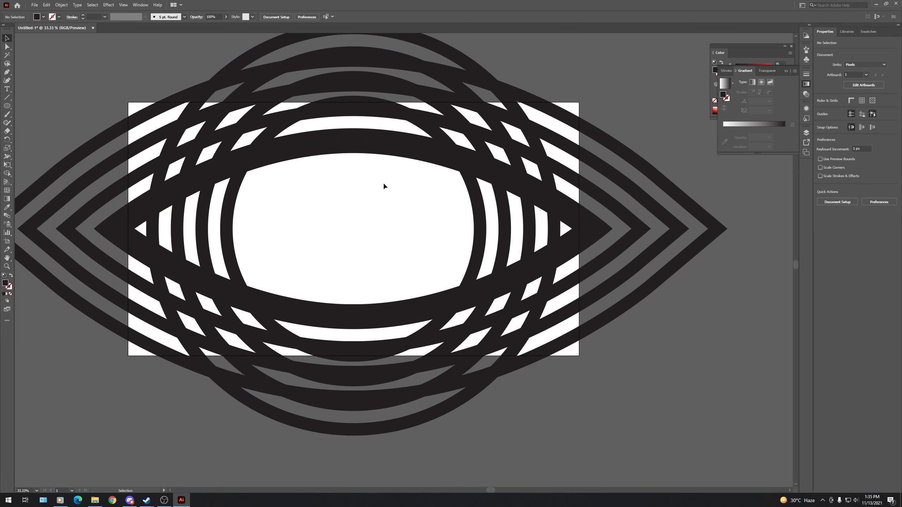
- Delete the innermost eye outline and all ring pieces outside it, keeping only the arc segments within the eye
{"action": "left_click", "coordinate": [380, 152]}
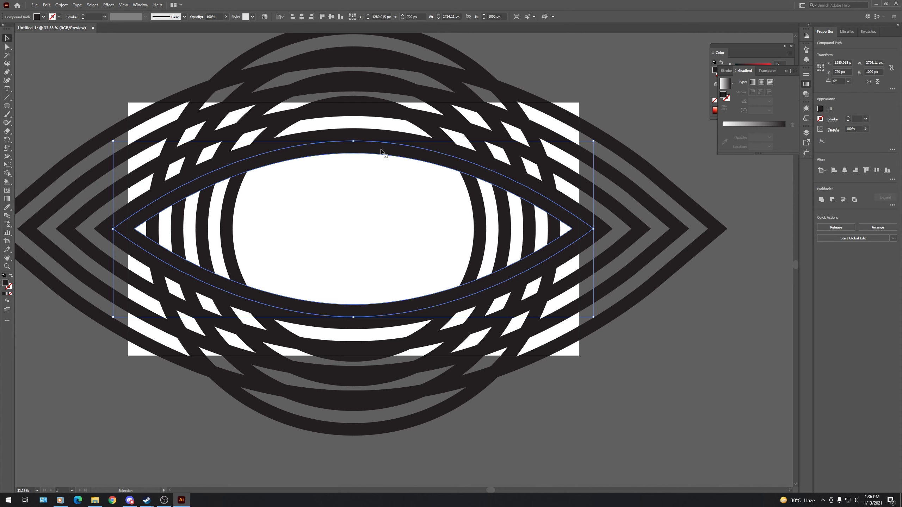
{"action": "key", "text": "Delete"}
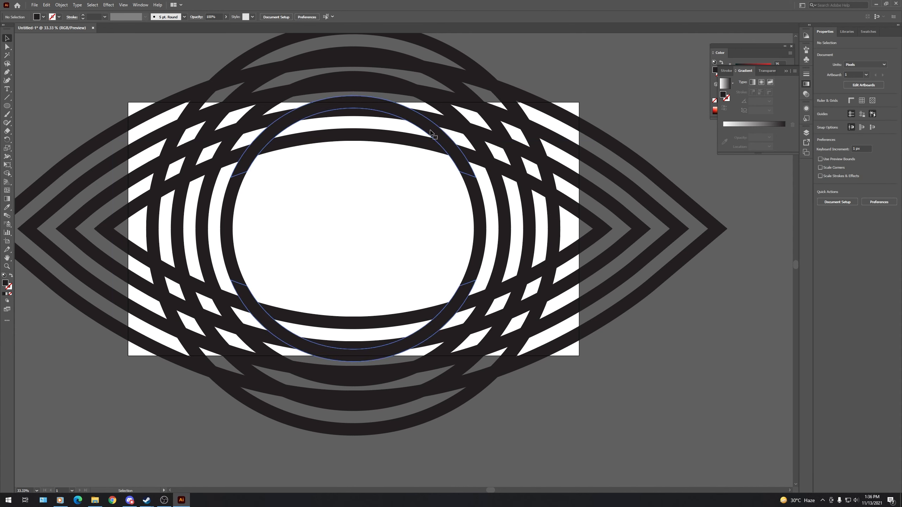
{"action": "left_click", "coordinate": [432, 133]}
{"action": "key", "text": "Delete"}
{"action": "left_click", "coordinate": [504, 143]}
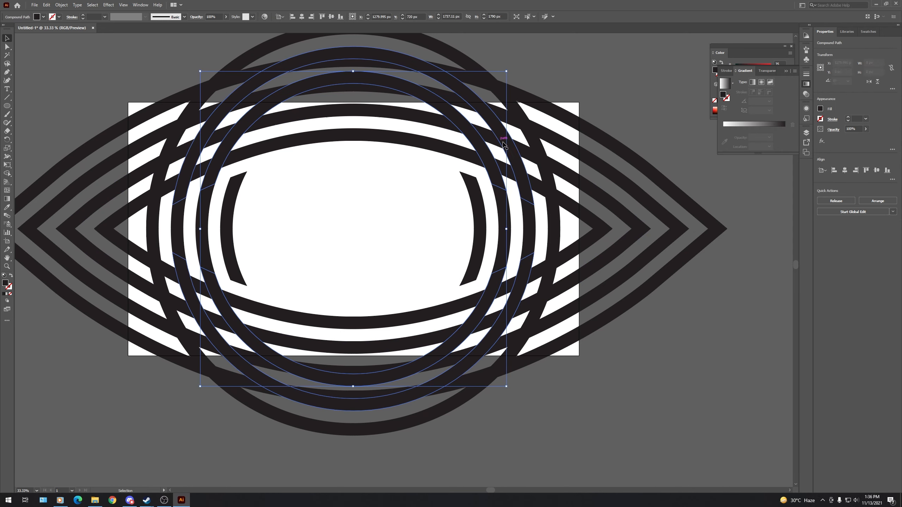
{"action": "key", "text": "Delete"}
{"action": "left_click", "coordinate": [522, 146]}
{"action": "key", "text": "Delete"}
{"action": "left_click", "coordinate": [535, 147]}
{"action": "key", "text": "Delete"}
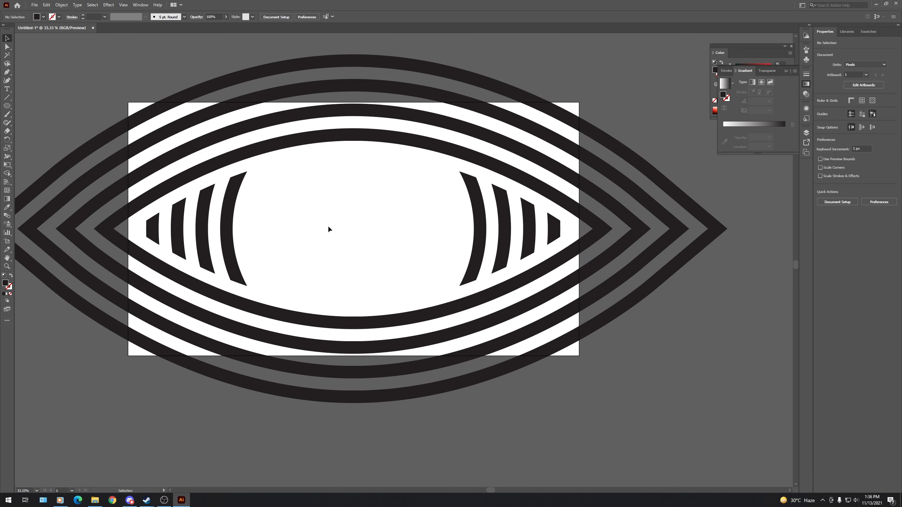
- Group the arc segments on both sides of the eye's interior
{"action": "left_click_drag", "start_coordinate": [269, 224], "coordinate": [566, 226]}
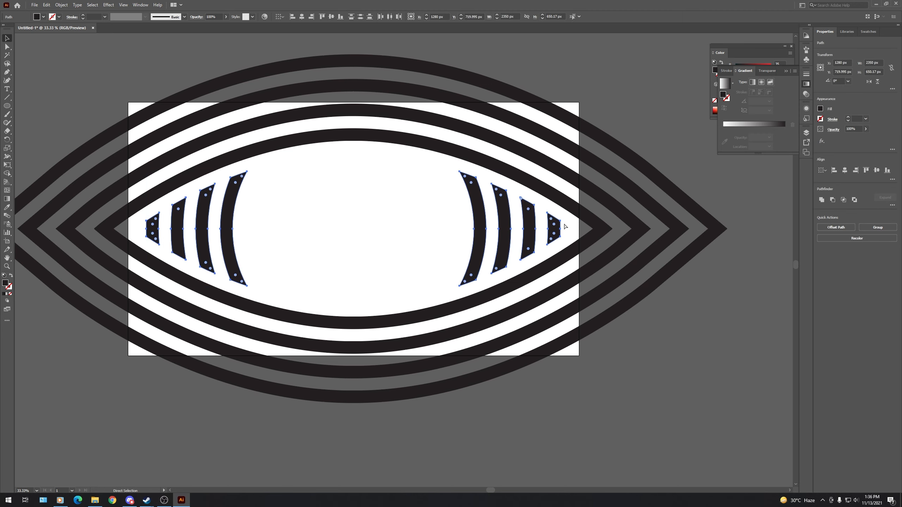
{"action": "key", "text": "ctrl+g"}
{"action": "key", "text": "v"}
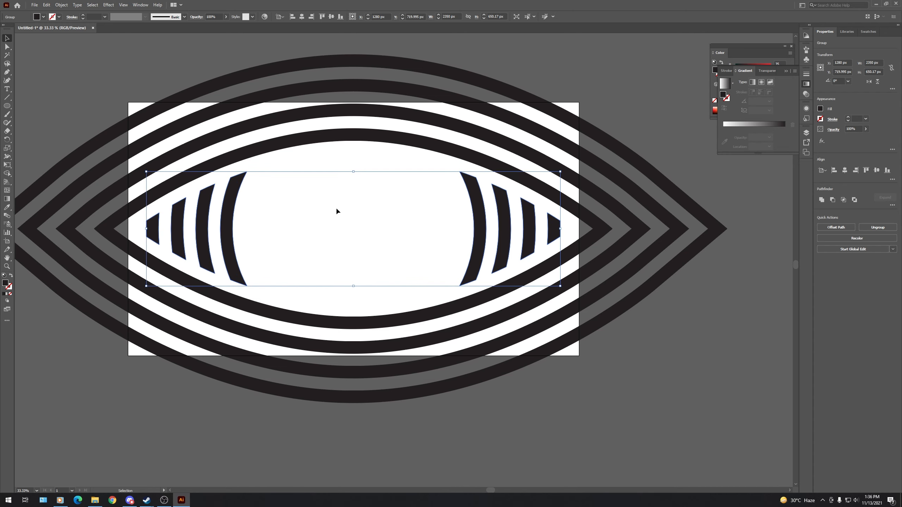
{"action": "left_click", "coordinate": [382, 196]}
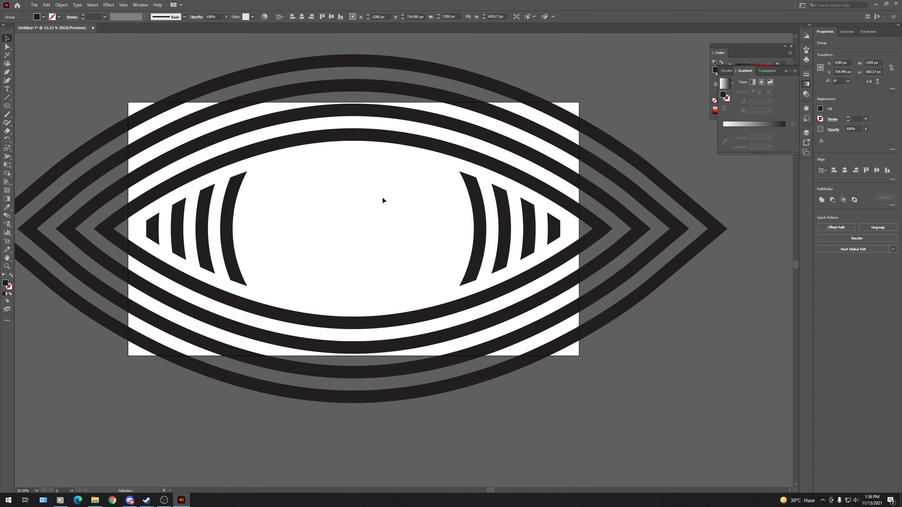
- Create a 2560 × 1440 px rectangle and center it horizontally and vertically on the artboard
{"action": "left_click", "coordinate": [6, 107]}
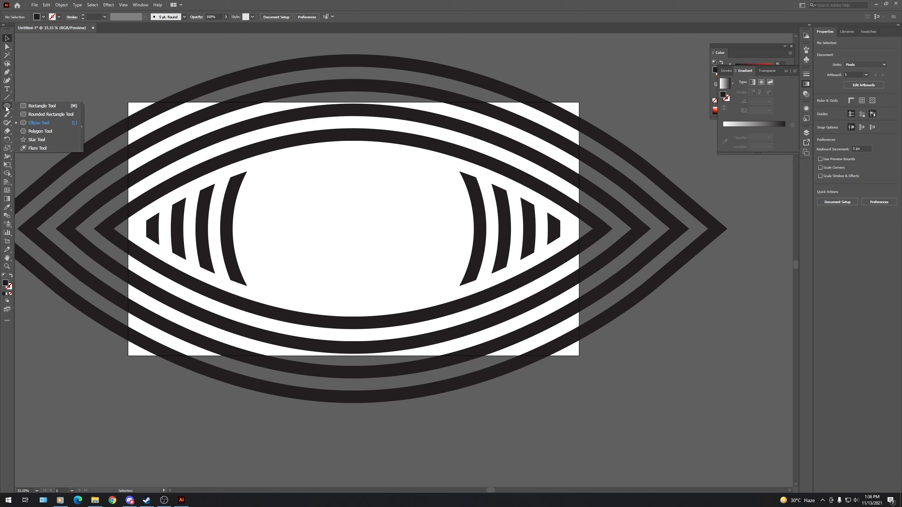
{"action": "left_click", "coordinate": [38, 107]}
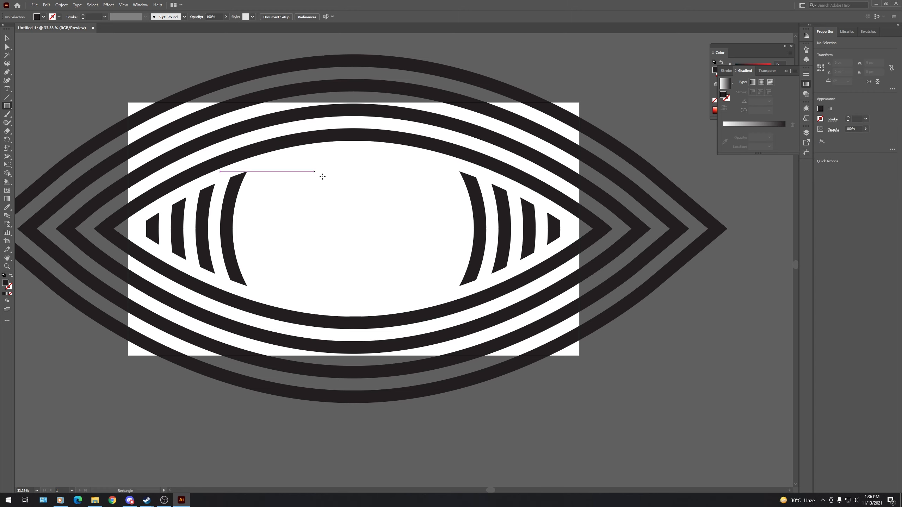
{"action": "left_click", "coordinate": [303, 183]}
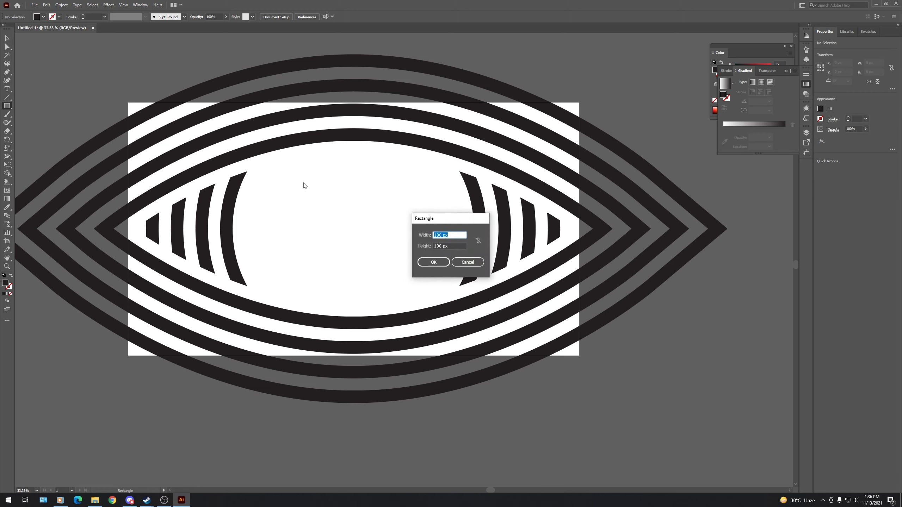
{"action": "type", "text": "2560"}
{"action": "key", "text": "Tab"}
{"action": "type", "text": "1440"}
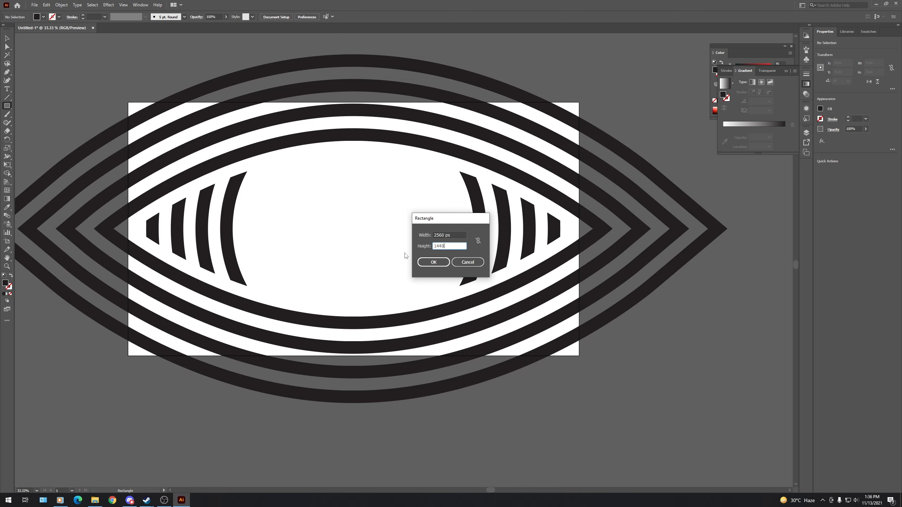
{"action": "key", "text": "Return"}
{"action": "left_click", "coordinate": [7, 38]}
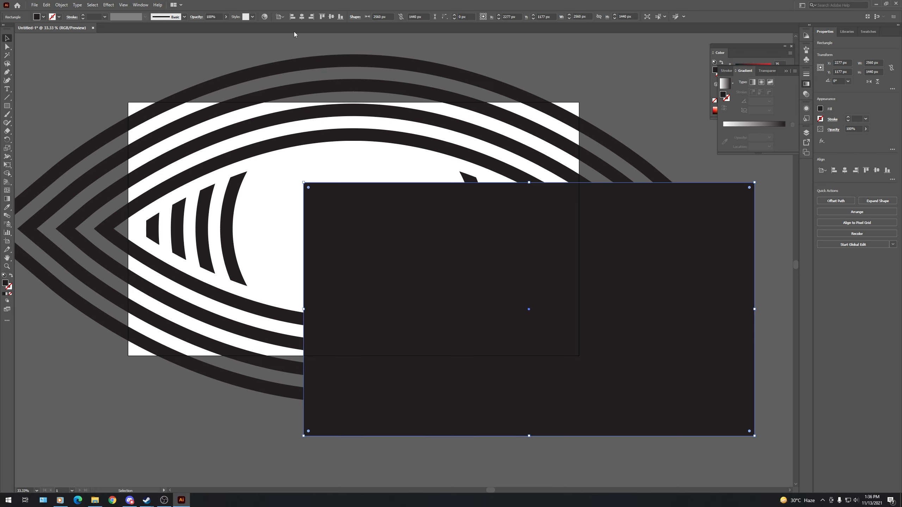
{"action": "left_click", "coordinate": [303, 19]}
{"action": "left_click", "coordinate": [331, 18]}
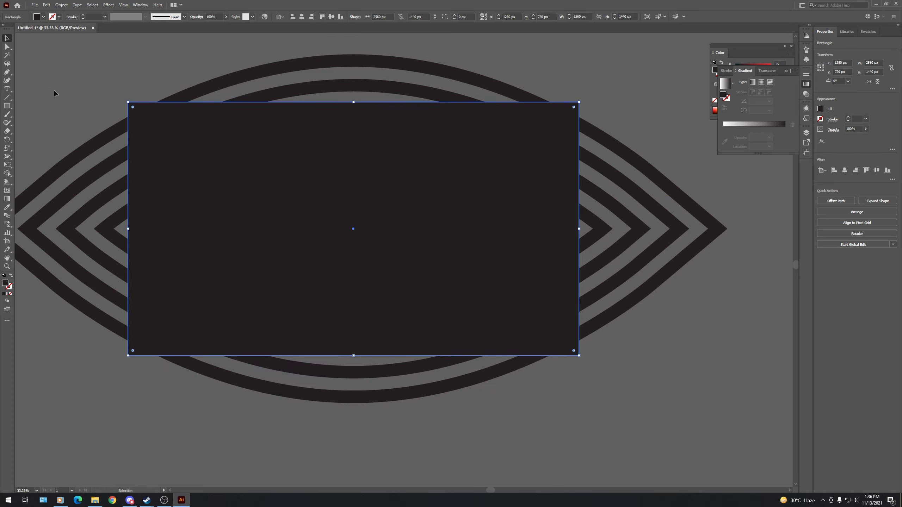
- Select the rectangle with the four eye outlines and split them where they overlap using the Shape Builder tool
{"action": "mouse_move", "coordinate": [46, 85]}
{"action": "left_mouse_down"}
{"action": "mouse_move", "coordinate": [137, 177]}
{"action": "mouse_move", "coordinate": [144, 205]}
{"action": "left_mouse_up"}
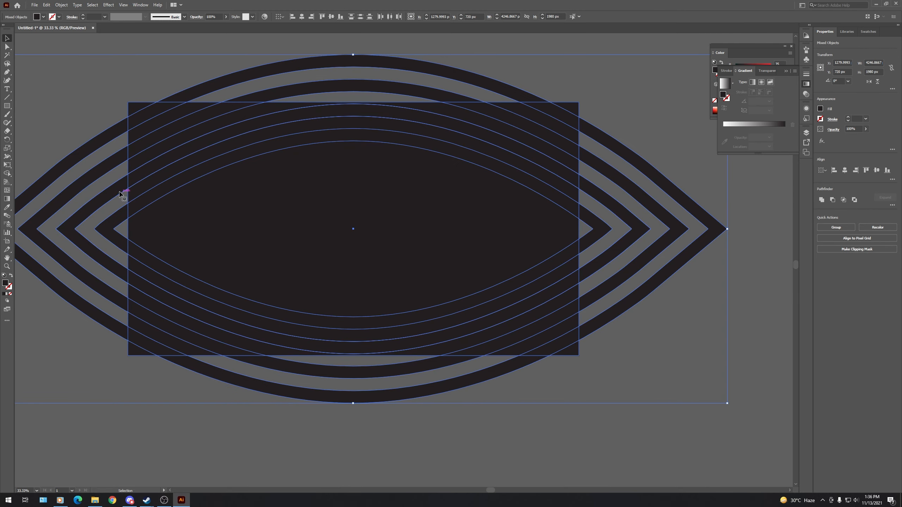
{"action": "left_click", "coordinate": [4, 175]}
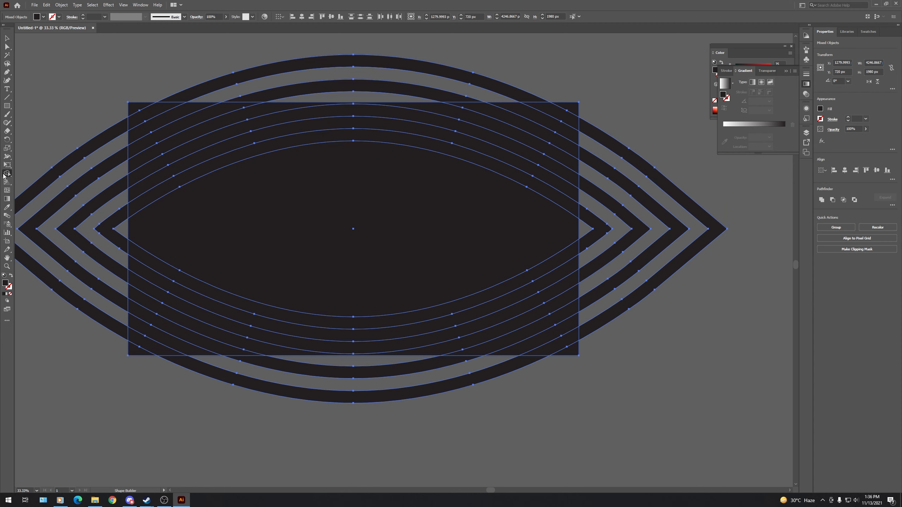
{"action": "left_click", "coordinate": [144, 123]}
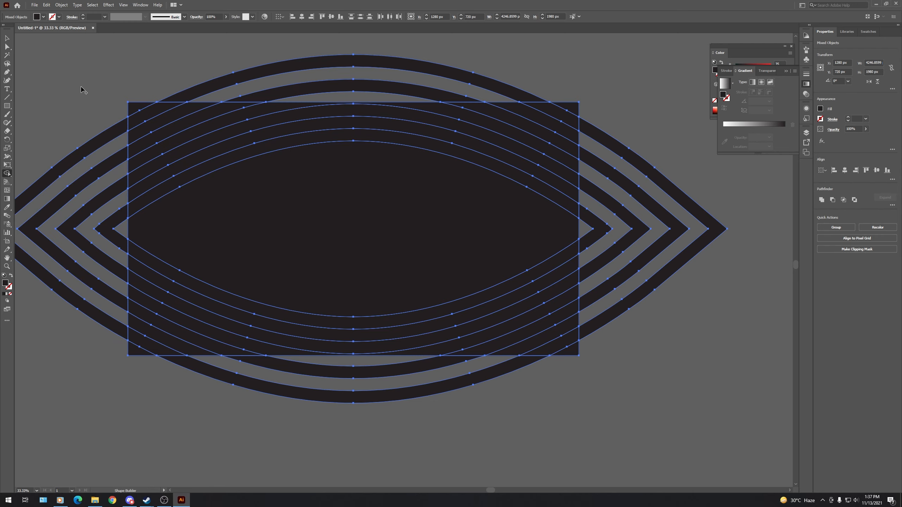
{"action": "key", "text": "v"}
{"action": "left_click", "coordinate": [81, 90]}
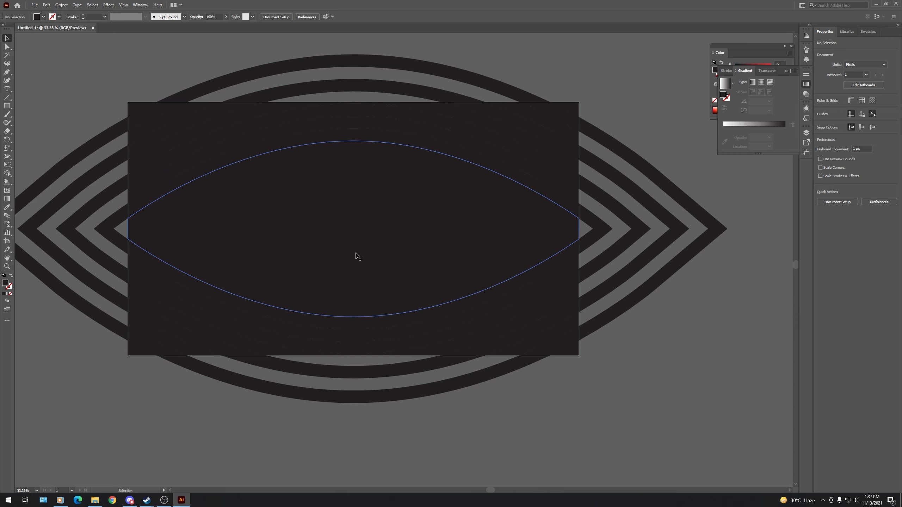
- Delete the rectangle's central eye-shaped piece and the pieces of the four eye outlines that extend beyond the artboard
{"action": "left_click", "coordinate": [367, 238]}
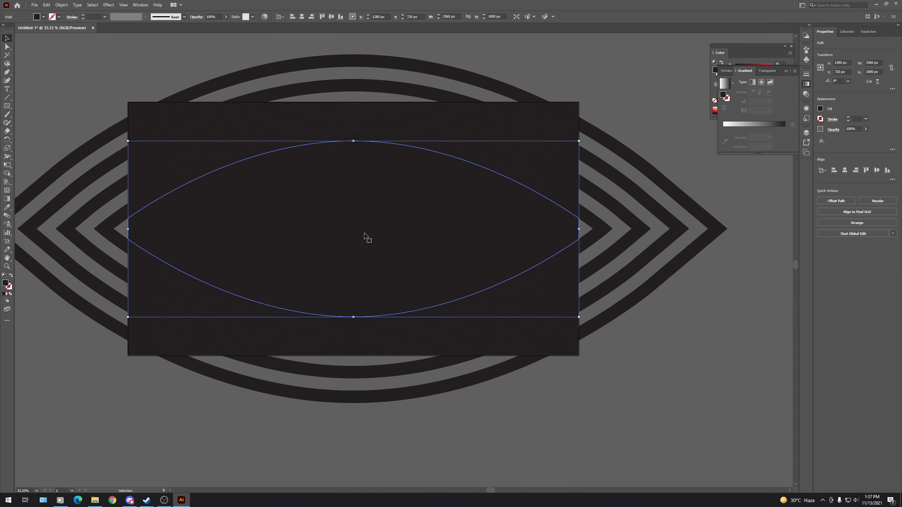
{"action": "key", "text": "Delete"}
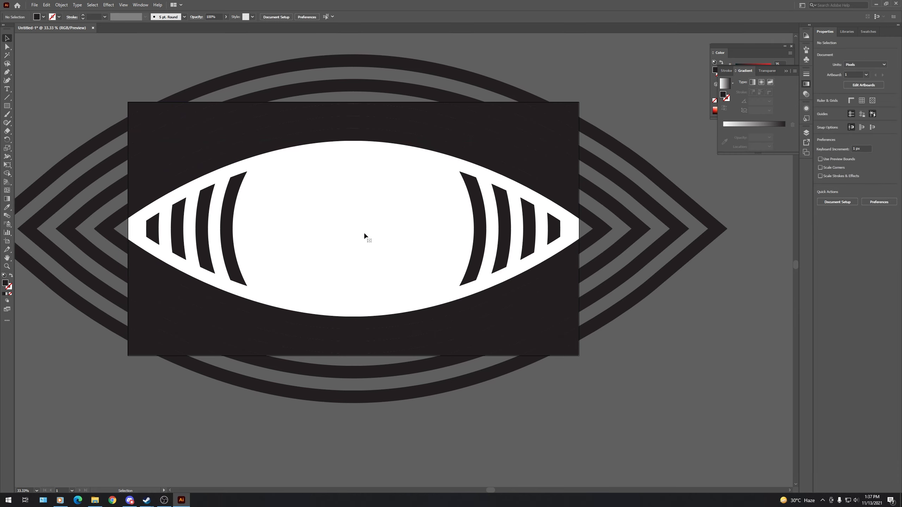
{"action": "left_click", "coordinate": [350, 60]}
{"action": "key", "text": "Delete"}
{"action": "left_click", "coordinate": [350, 86]}
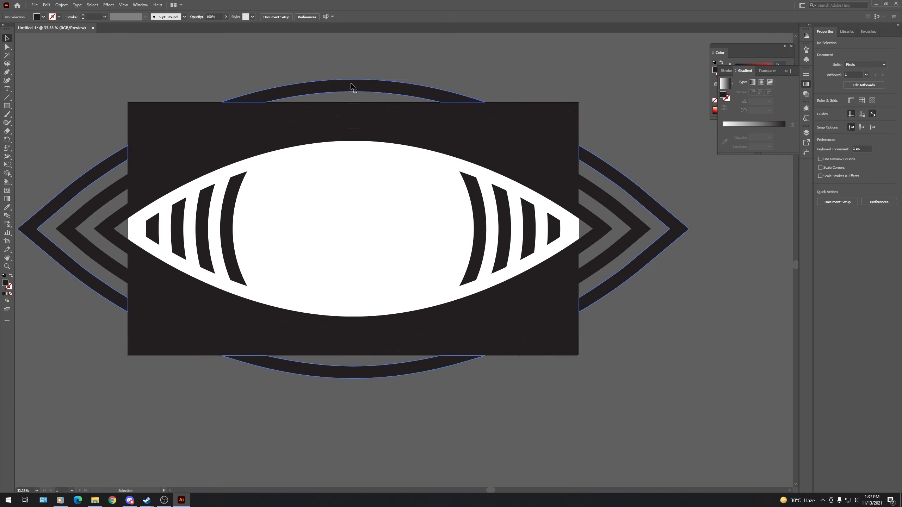
{"action": "key", "text": "Delete"}
{"action": "left_click", "coordinate": [607, 205]}
{"action": "key", "text": "Delete"}
{"action": "left_click", "coordinate": [604, 214]}
{"action": "key", "text": "Delete"}
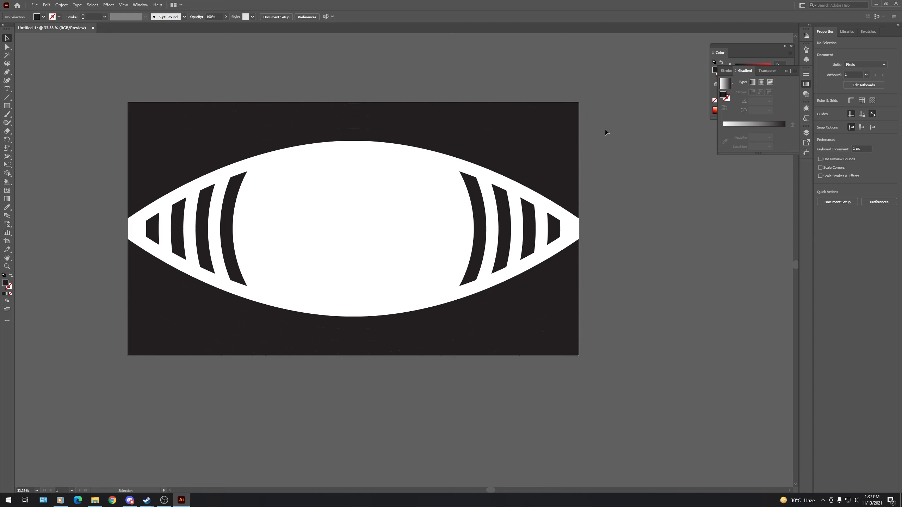
- Delete the rectangle's filler pieces between the curved stripes above the eye, including both upper corners of the artboard
{"action": "left_click", "coordinate": [576, 112]}
{"action": "key", "text": "Delete"}
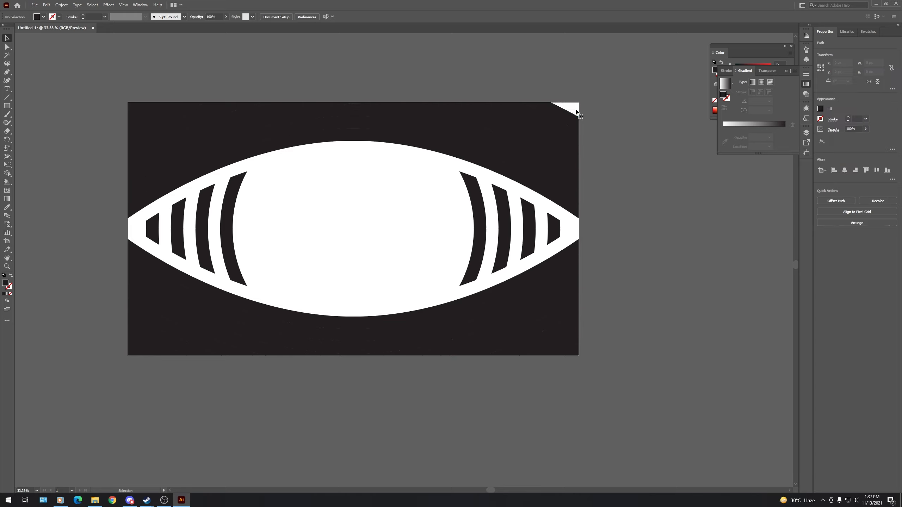
{"action": "left_click", "coordinate": [555, 127]}
{"action": "key", "text": "Delete"}
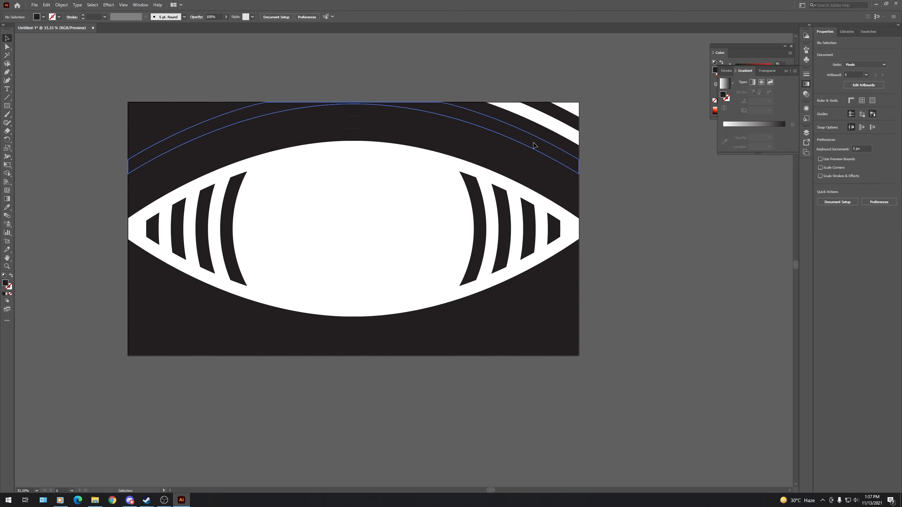
{"action": "left_click", "coordinate": [535, 146]}
{"action": "key", "text": "Delete"}
{"action": "left_click", "coordinate": [520, 167]}
{"action": "key", "text": "Delete"}
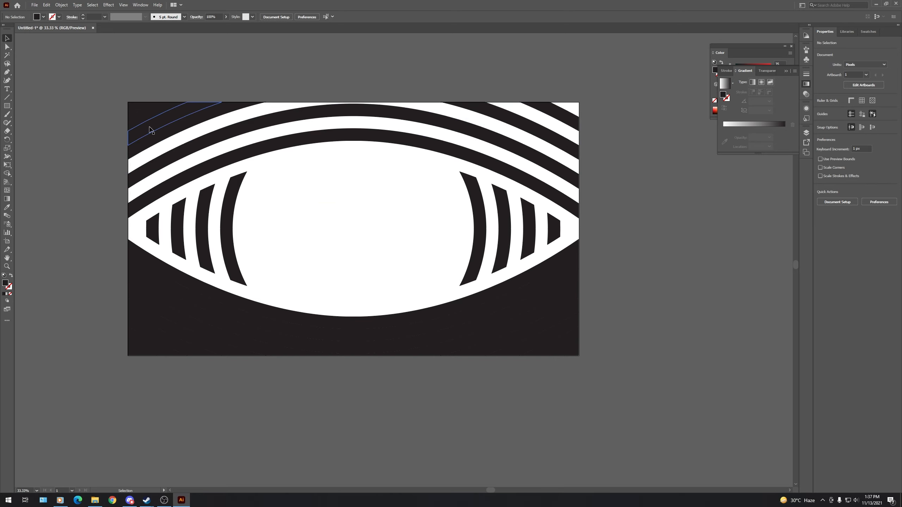
{"action": "left_click", "coordinate": [150, 129]}
{"action": "key", "text": "Delete"}
{"action": "left_click", "coordinate": [136, 109]}
{"action": "key", "text": "Delete"}
- Delete the rectangle's filler pieces between the curved stripes below the eye, including both lower corners of the artboard
{"action": "left_click", "coordinate": [137, 353]}
{"action": "key", "text": "Delete"}
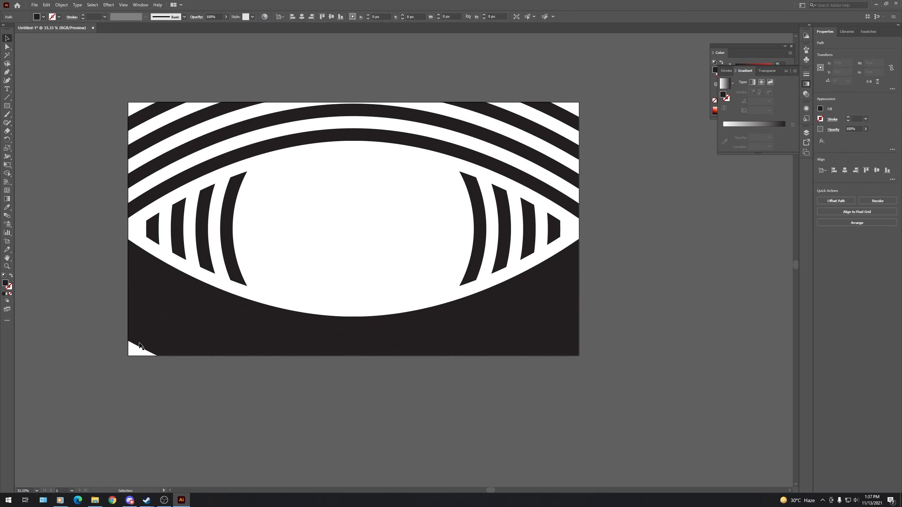
{"action": "left_click", "coordinate": [148, 334]}
{"action": "key", "text": "Delete"}
{"action": "left_click", "coordinate": [159, 311]}
{"action": "key", "text": "Delete"}
{"action": "left_click", "coordinate": [161, 301]}
{"action": "key", "text": "Delete"}
{"action": "left_click", "coordinate": [166, 291]}
{"action": "key", "text": "Delete"}
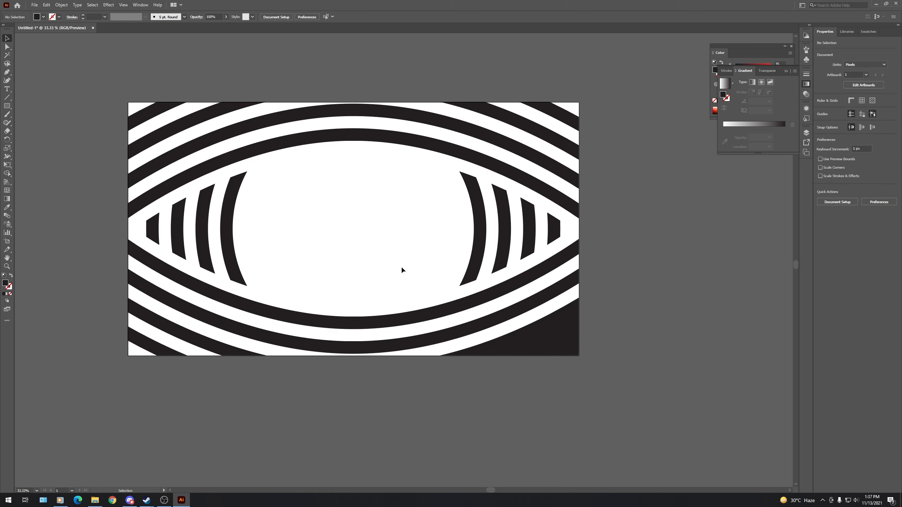
{"action": "left_click", "coordinate": [572, 350]}
{"action": "key", "text": "Delete"}
{"action": "left_click", "coordinate": [559, 333]}
{"action": "key", "text": "Delete"}
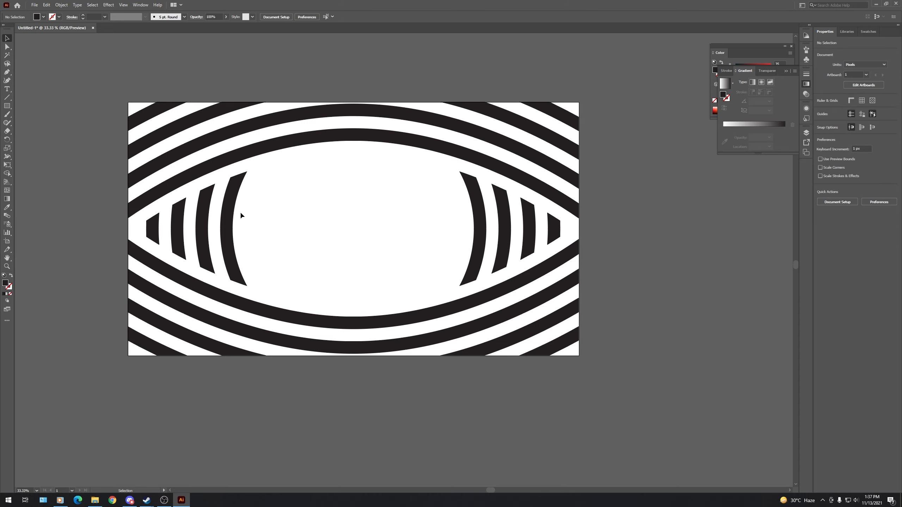
- Create a 2560 × 1440 px rectangle and center it horizontally and vertically on the artboard
{"action": "left_click", "coordinate": [7, 106]}
{"action": "left_click", "coordinate": [283, 184]}
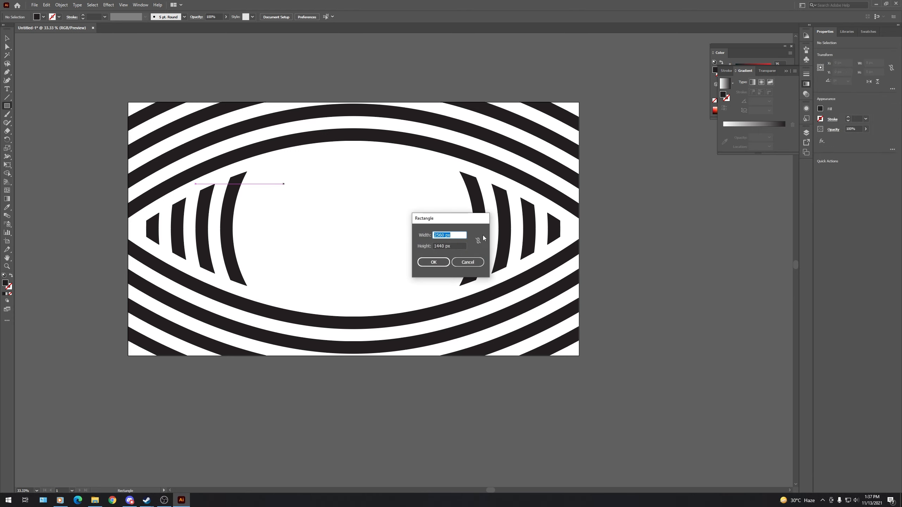
{"action": "left_click", "coordinate": [433, 262]}
{"action": "left_click", "coordinate": [7, 38]}
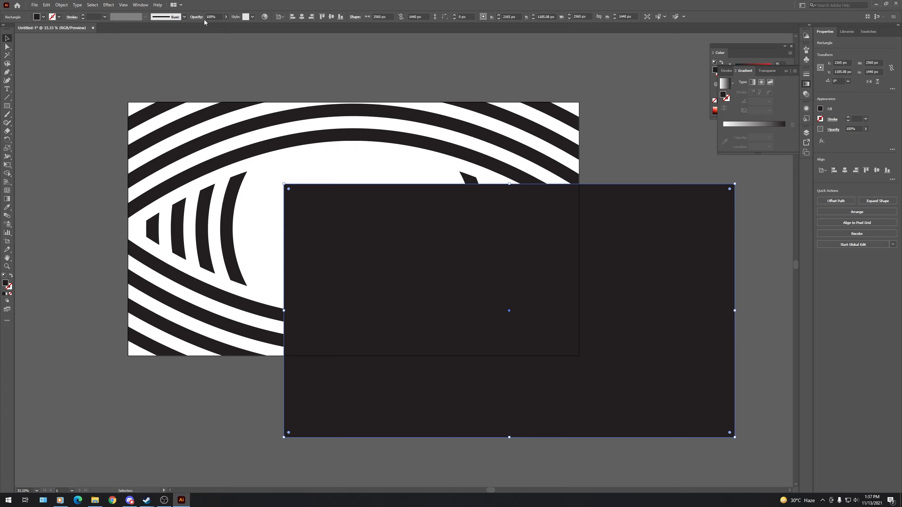
{"action": "left_click", "coordinate": [302, 16]}
{"action": "left_click", "coordinate": [332, 17]}
{"action": "left_click", "coordinate": [332, 16]}
- Expand Layer 1 and hide the new rectangle and the group of arc pieces inside the eye
{"action": "left_click", "coordinate": [806, 132]}
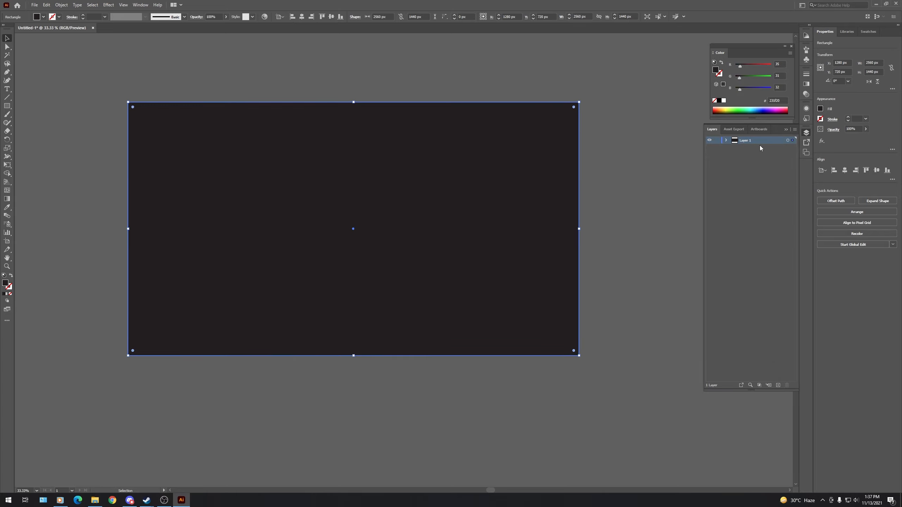
{"action": "left_click", "coordinate": [725, 141]}
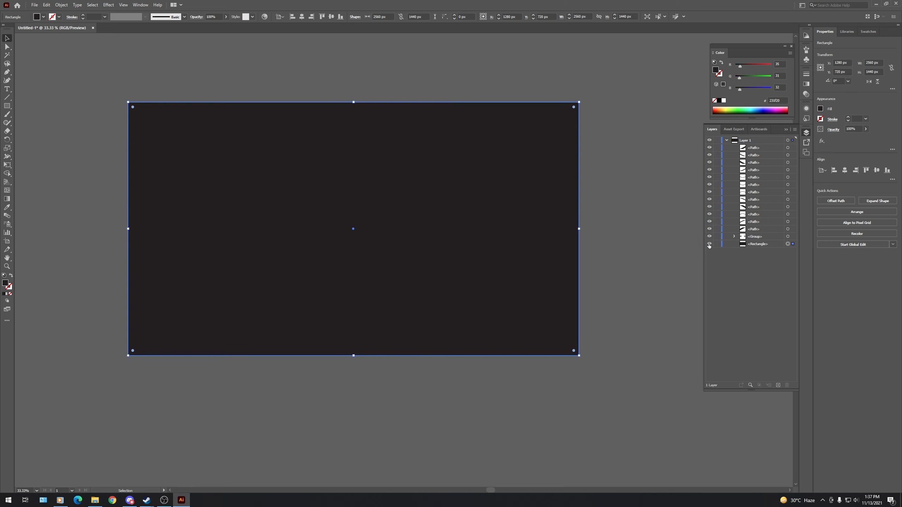
{"action": "left_click", "coordinate": [709, 244]}
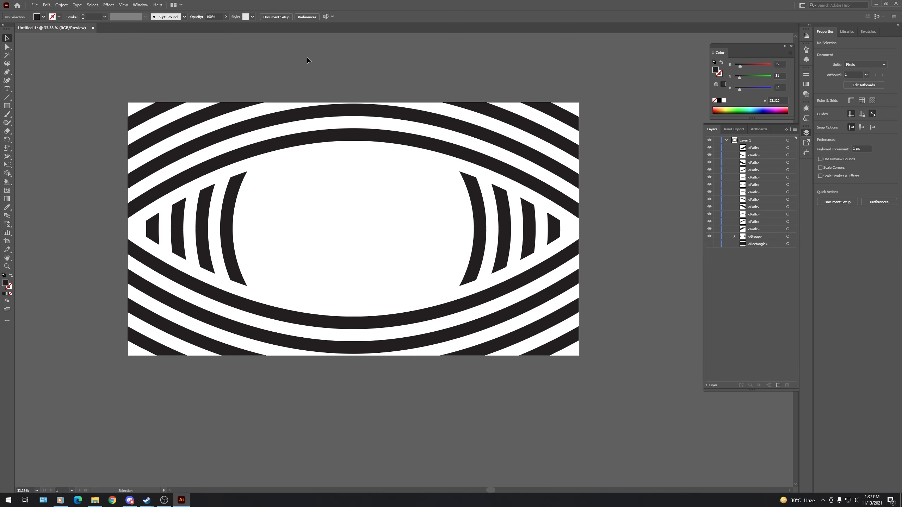
{"action": "left_click", "coordinate": [710, 237]}
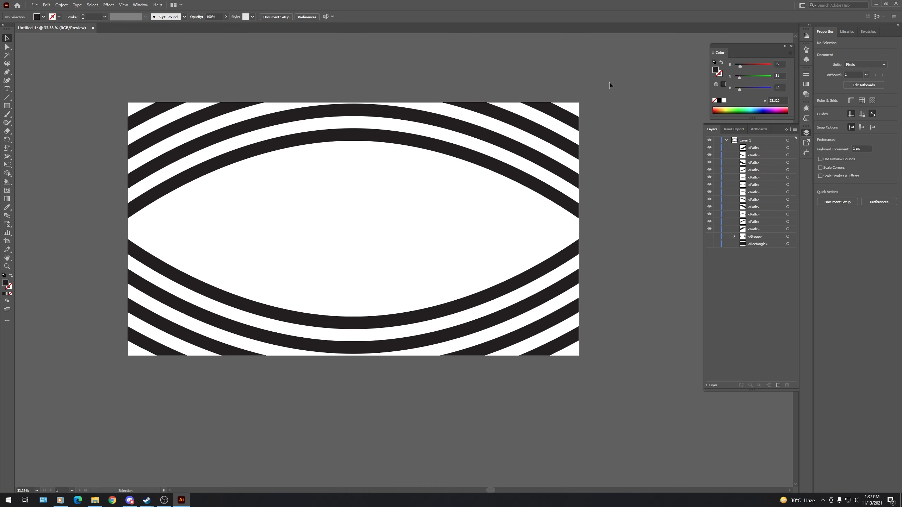
- Select all the curved stripe paths above and below the eye and group them
{"action": "left_click_drag", "start_coordinate": [609, 85], "coordinate": [76, 398]}
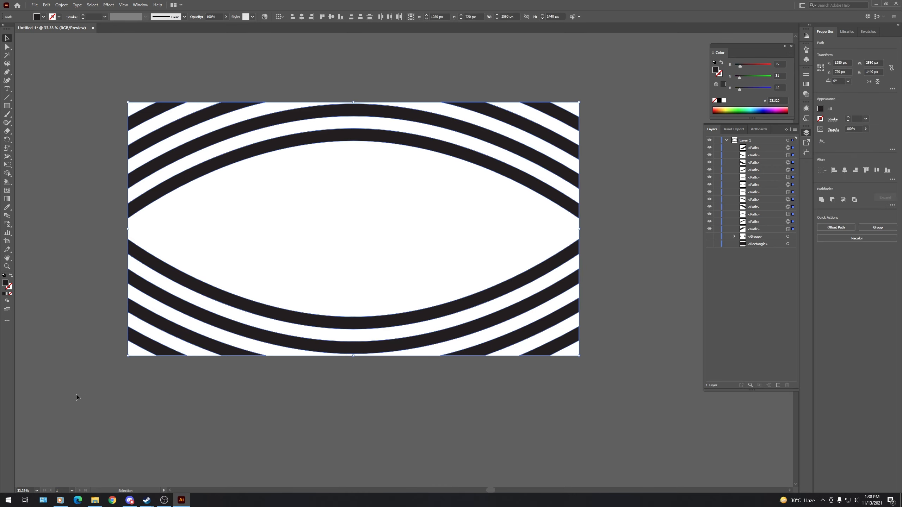
{"action": "key", "text": "ctrl+g"}
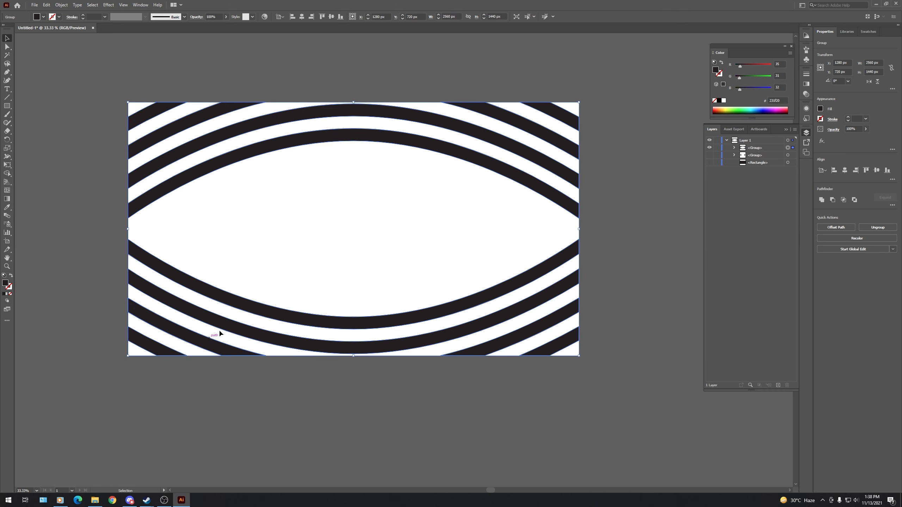
{"action": "left_click", "coordinate": [703, 131]}
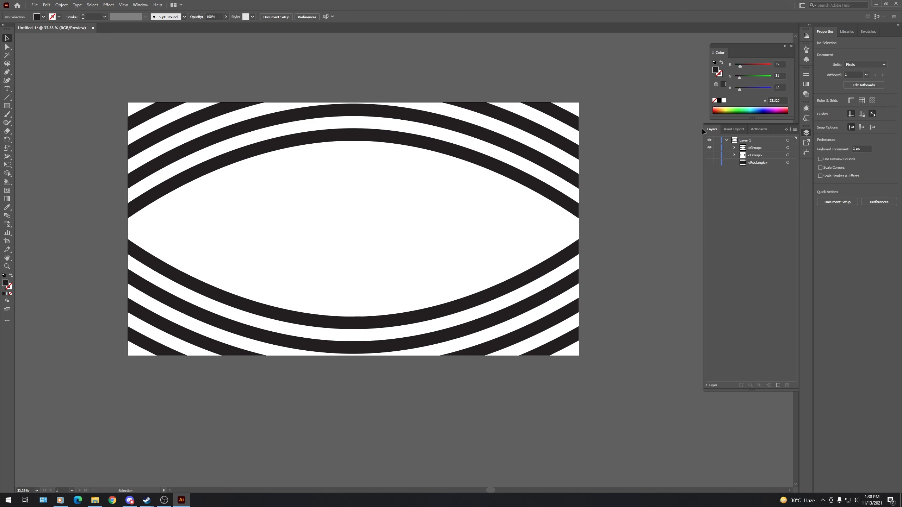
- Apply a radial gradient to the curved stripe group and set its outer color stop to C=0 M=0 Y=0 K=90
{"action": "left_click", "coordinate": [787, 148]}
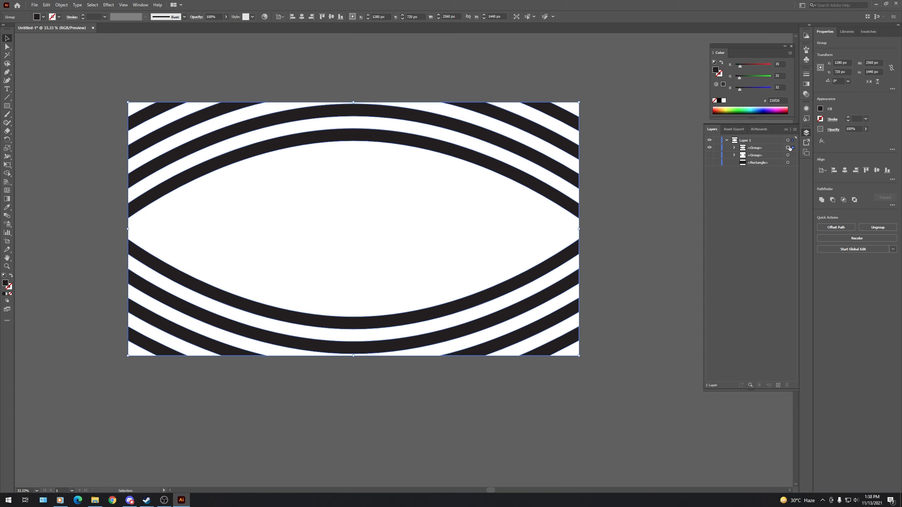
{"action": "left_click", "coordinate": [807, 84]}
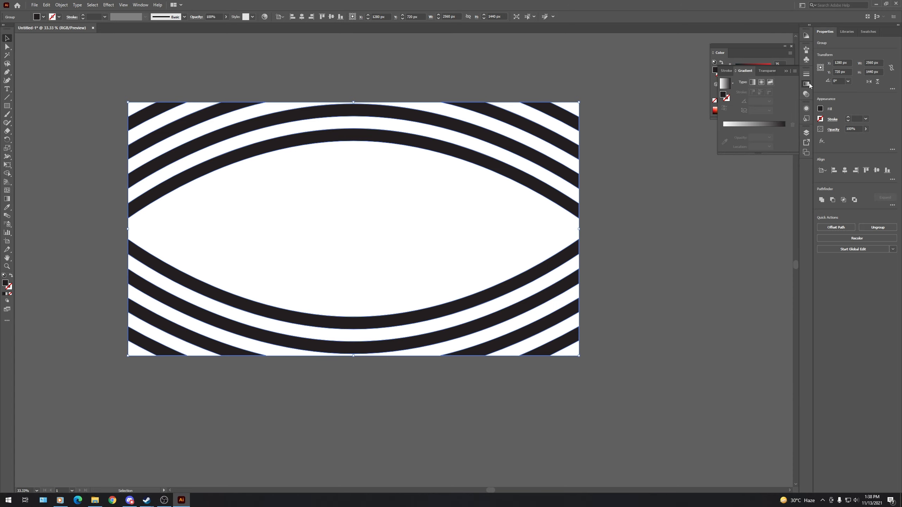
{"action": "left_click", "coordinate": [762, 82]}
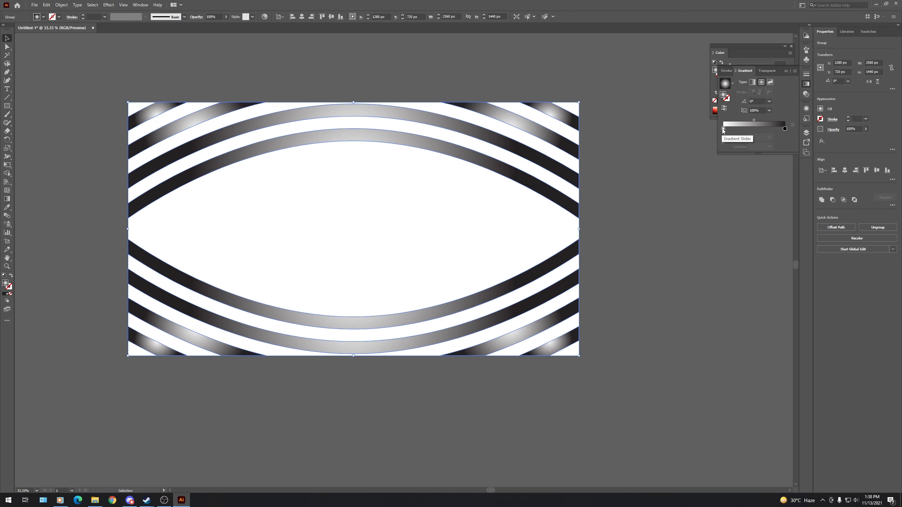
{"action": "double_click", "coordinate": [785, 129]}
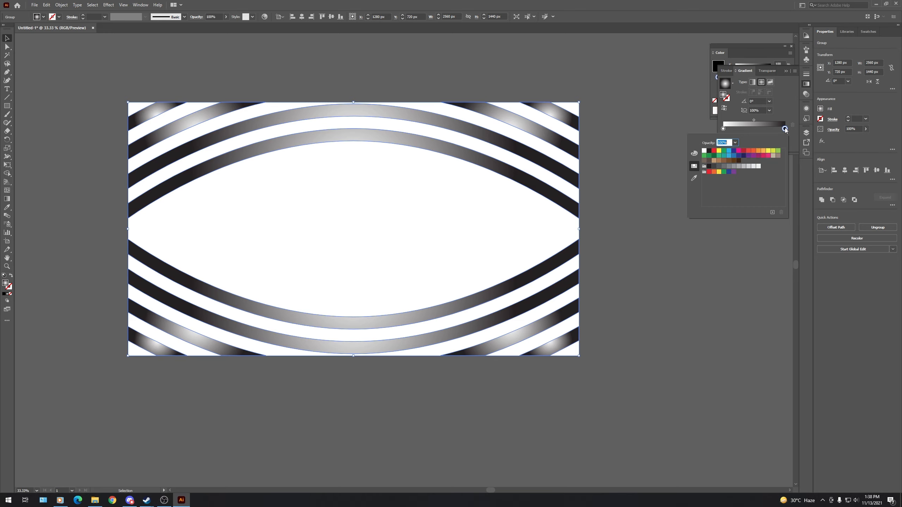
{"action": "left_click", "coordinate": [714, 166]}
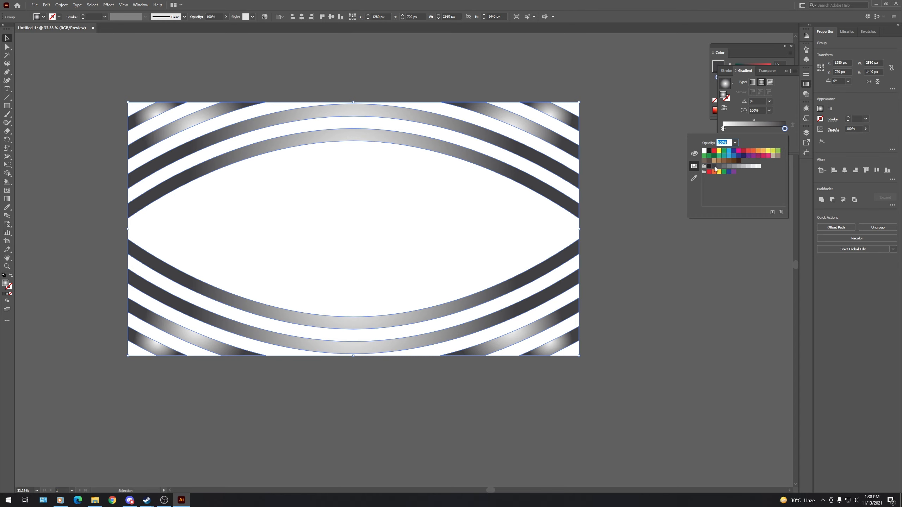
{"action": "left_click", "coordinate": [618, 8]}
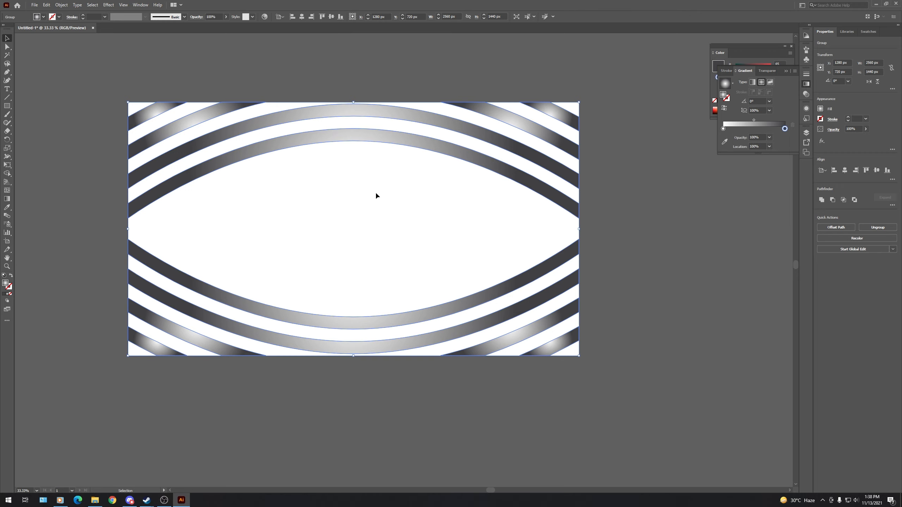
- Redraw the stripes' radial gradient as one shared gradient running from near the artboard's center to beyond its right edge
{"action": "key", "text": "g"}
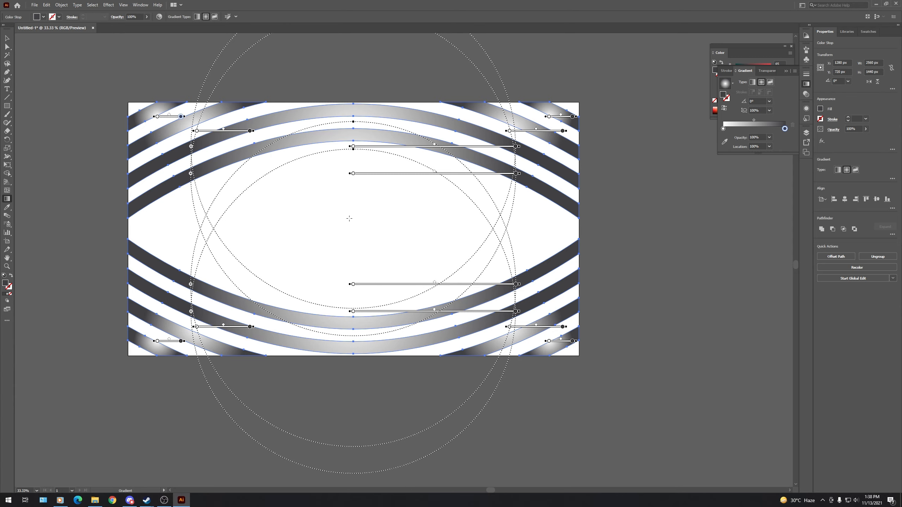
{"action": "left_click_drag", "start_coordinate": [349, 218], "coordinate": [699, 236]}
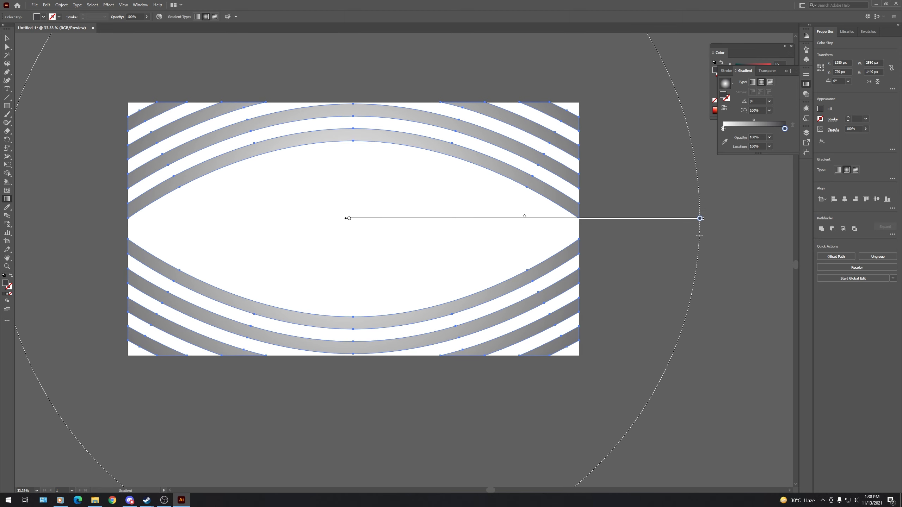
{"action": "key", "text": "v"}
{"action": "left_click", "coordinate": [630, 188]}
- Show the hidden group of inner arc pieces and the background rectangle again
{"action": "left_click", "coordinate": [806, 132]}
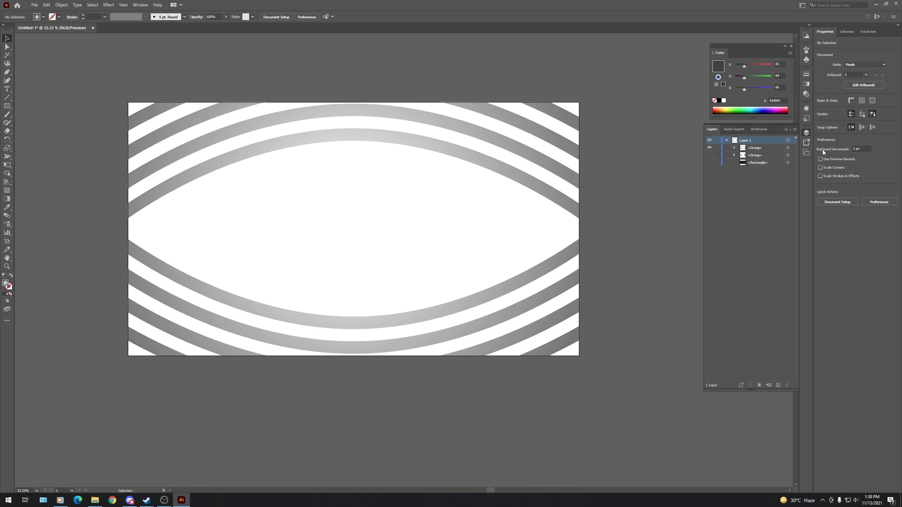
{"action": "left_click", "coordinate": [709, 155]}
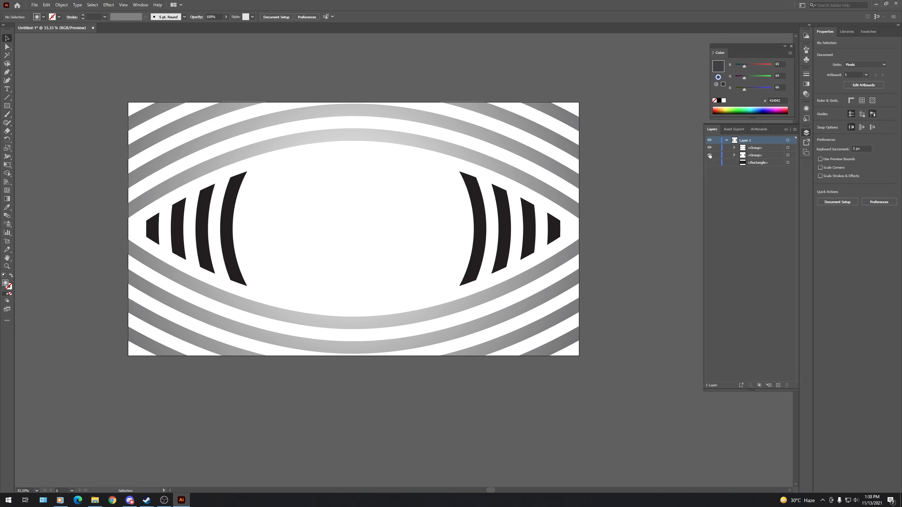
{"action": "left_click", "coordinate": [709, 163]}
- Fill the group of arc pieces inside the eye with white
{"action": "left_click", "coordinate": [787, 156]}
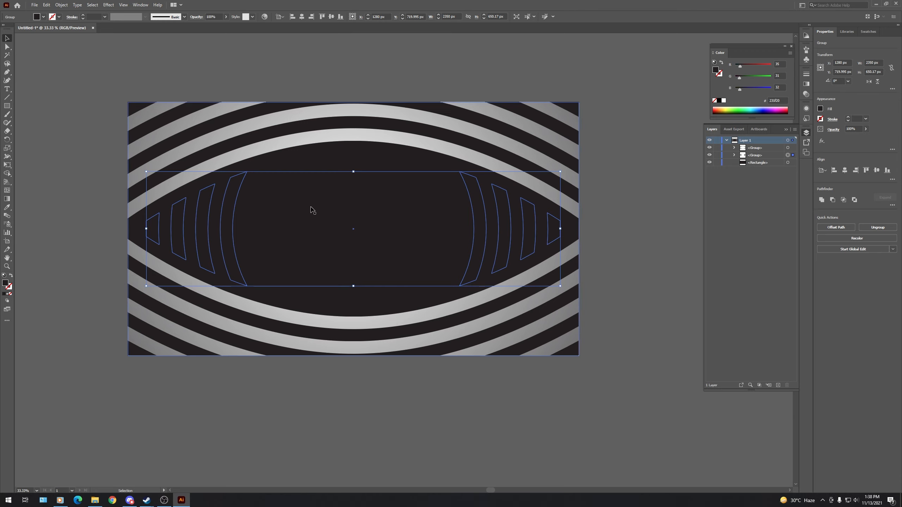
{"action": "left_click", "coordinate": [43, 17]}
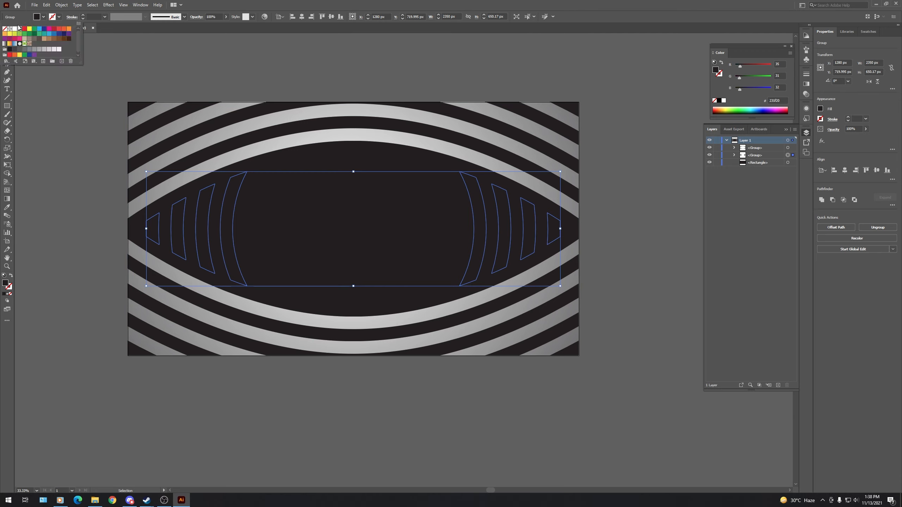
{"action": "left_click", "coordinate": [14, 29]}
{"action": "left_click", "coordinate": [465, 67]}
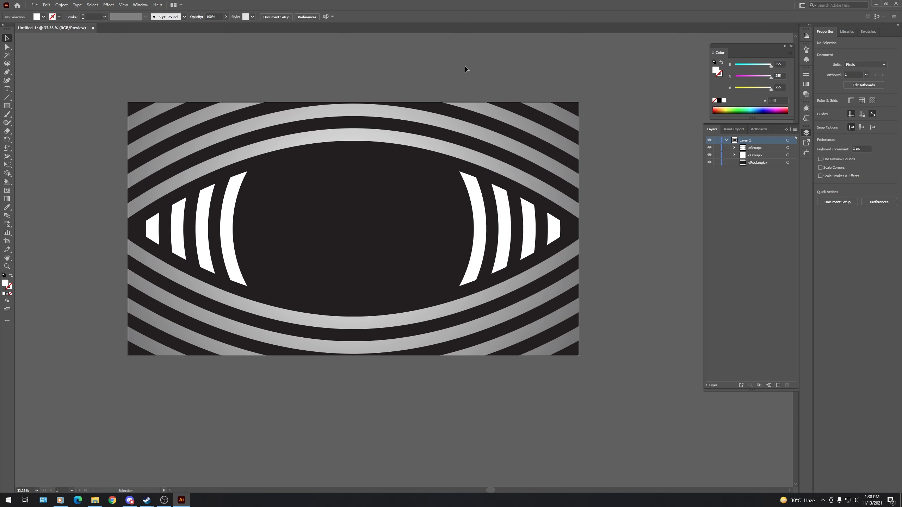
{"action": "left_click", "coordinate": [37, 491]}
{"action": "left_click", "coordinate": [46, 484]}
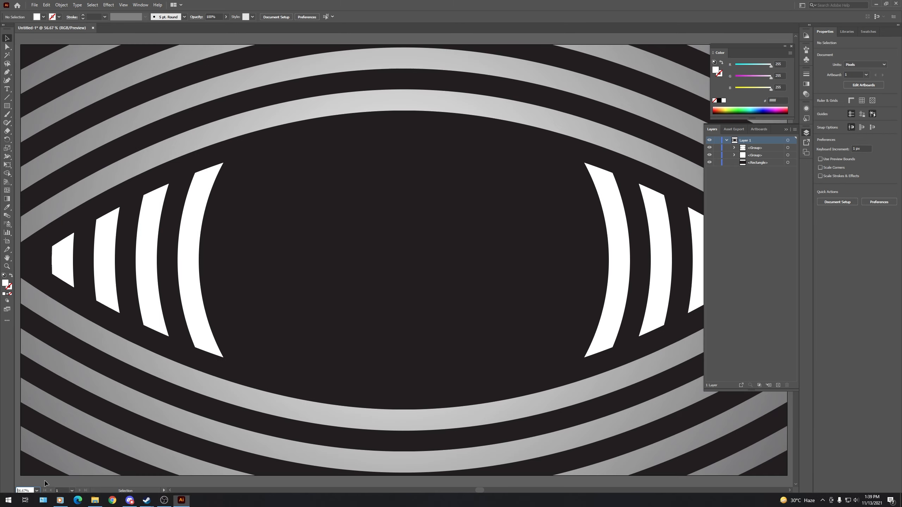